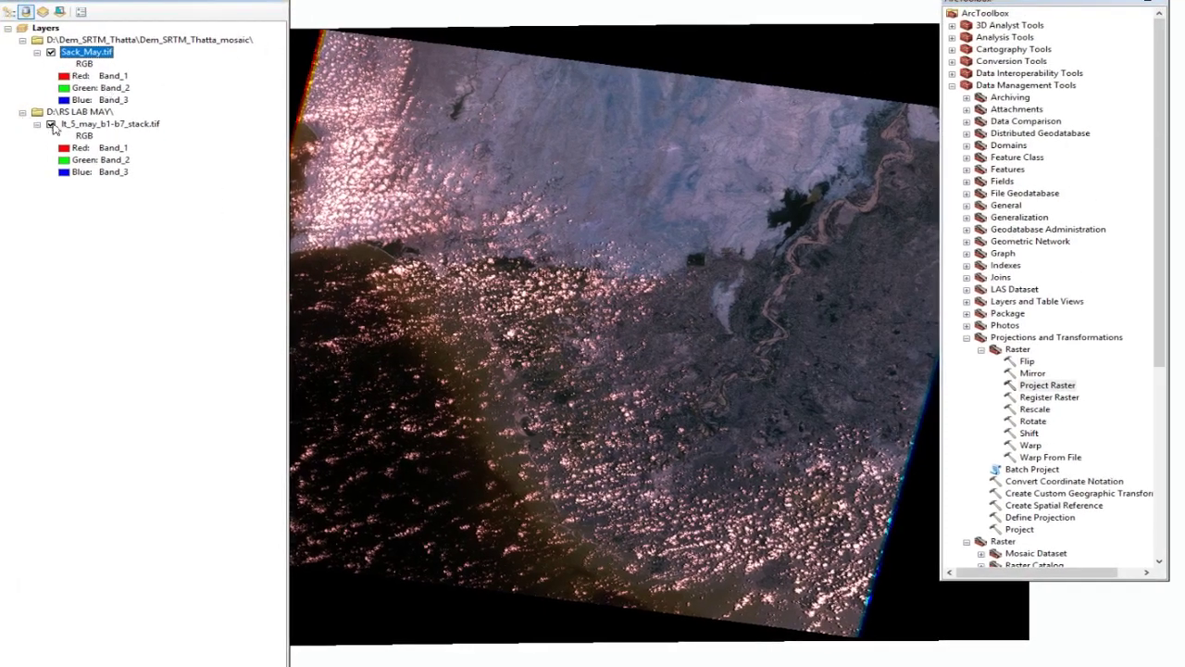
# Hide the lt_5_may_b1-b7_stack.tif layer and close the ArcToolbox window to clear the map view
pyautogui.click(51, 123)
pyautogui.click(50, 124)
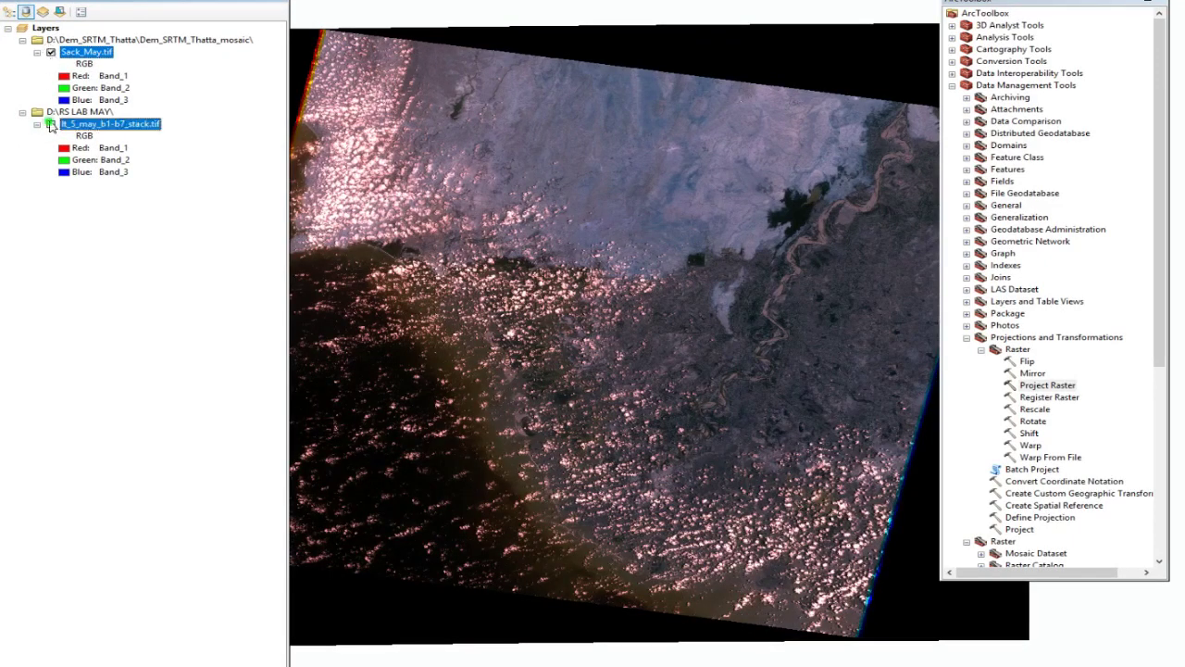
pyautogui.click(51, 125)
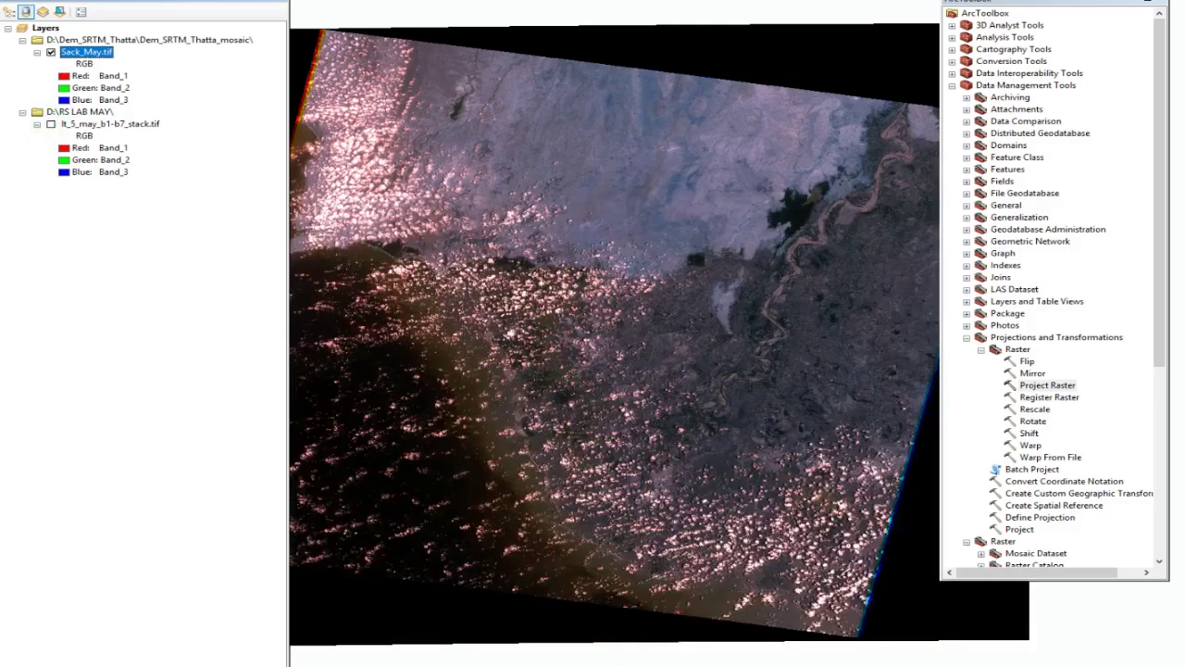
pyautogui.click(1157, 3)
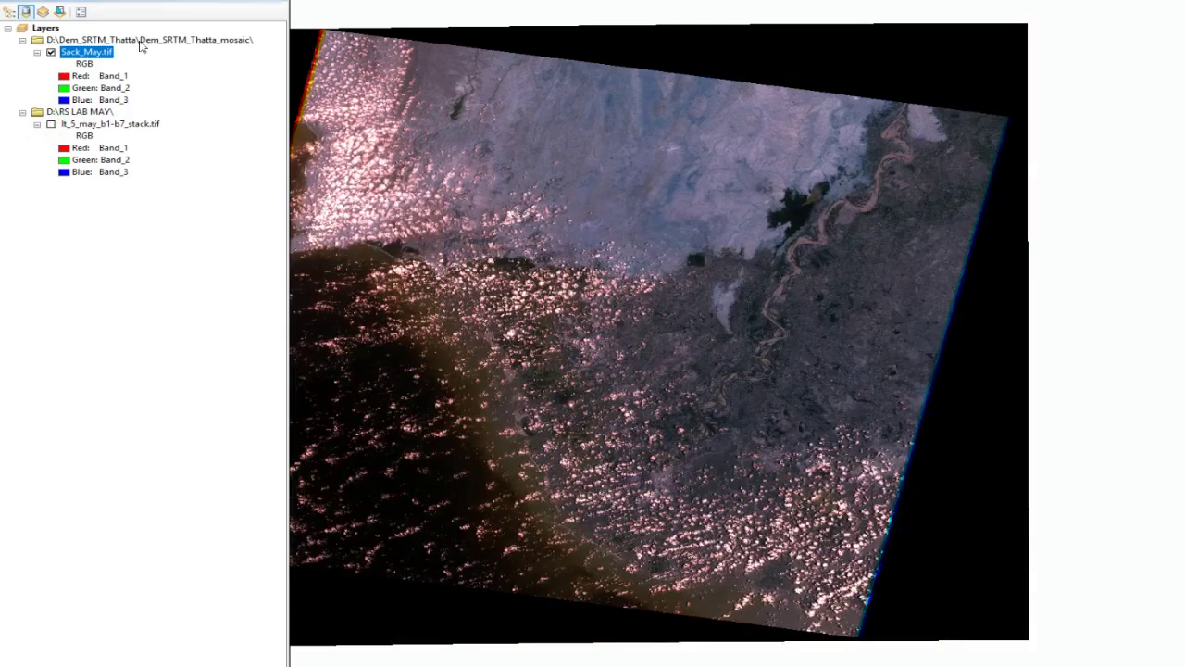
pyautogui.moveTo(610, 241); pyautogui.dragTo(717, 231)
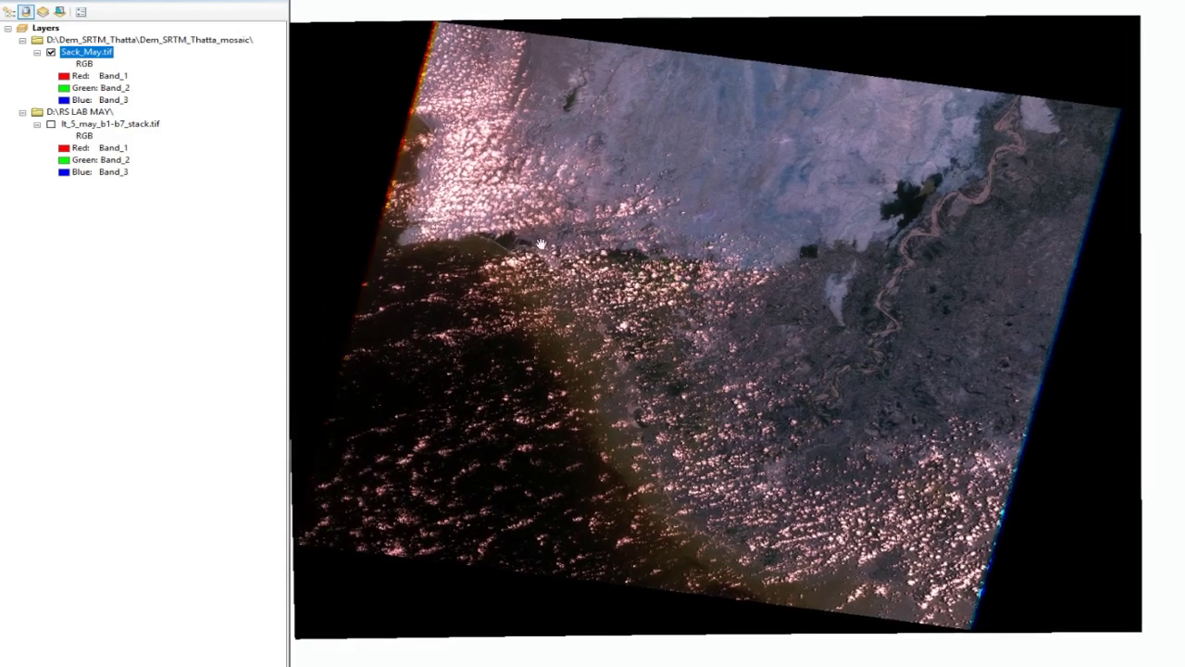
# Compare Sack_May.tif with lt_5_may_b1-b7_stack.tif by alternately showing and hiding the two rasters
pyautogui.click(51, 52)
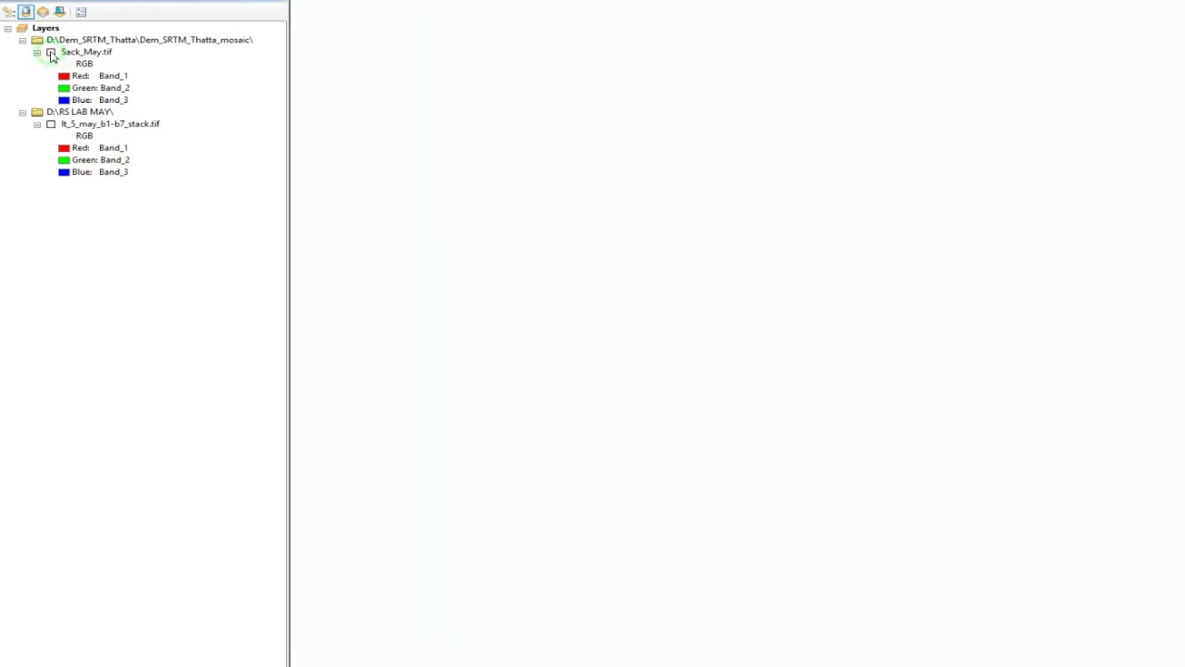
pyautogui.click(51, 124)
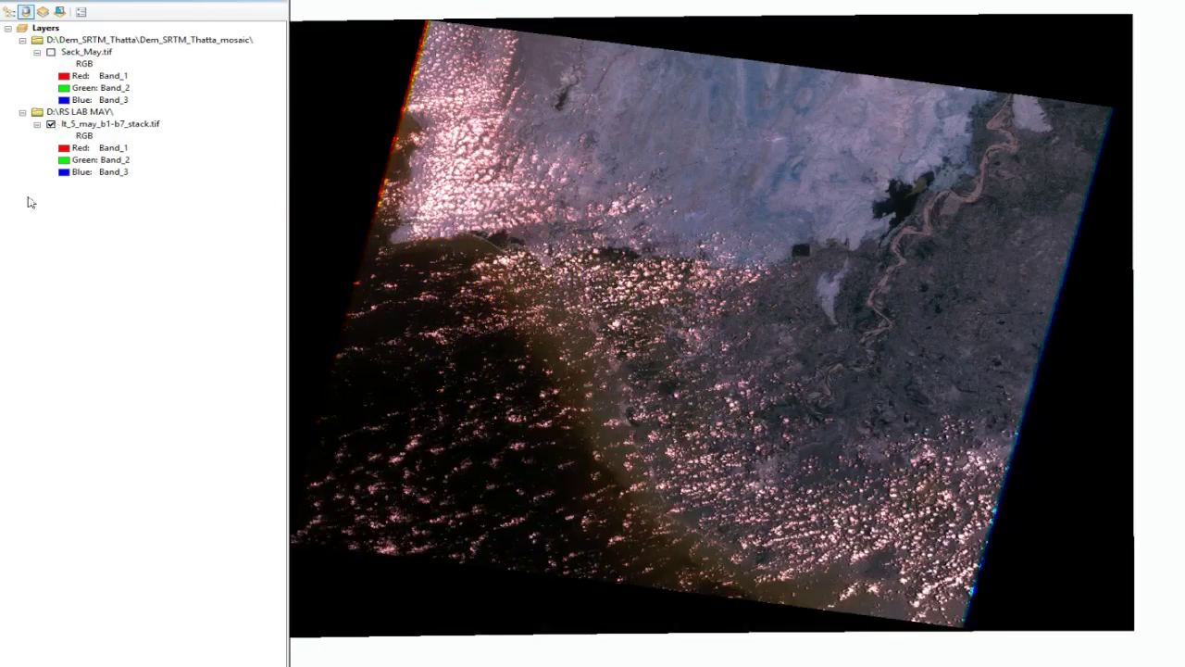
pyautogui.click(51, 124)
pyautogui.click(51, 52)
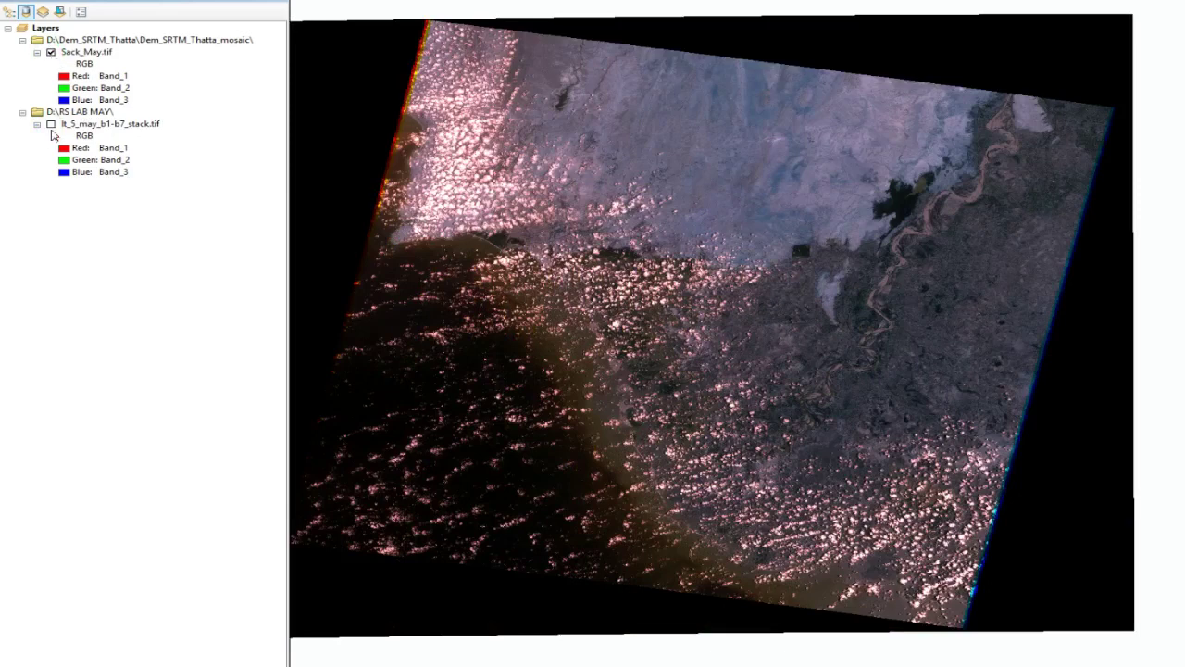
pyautogui.click(51, 51)
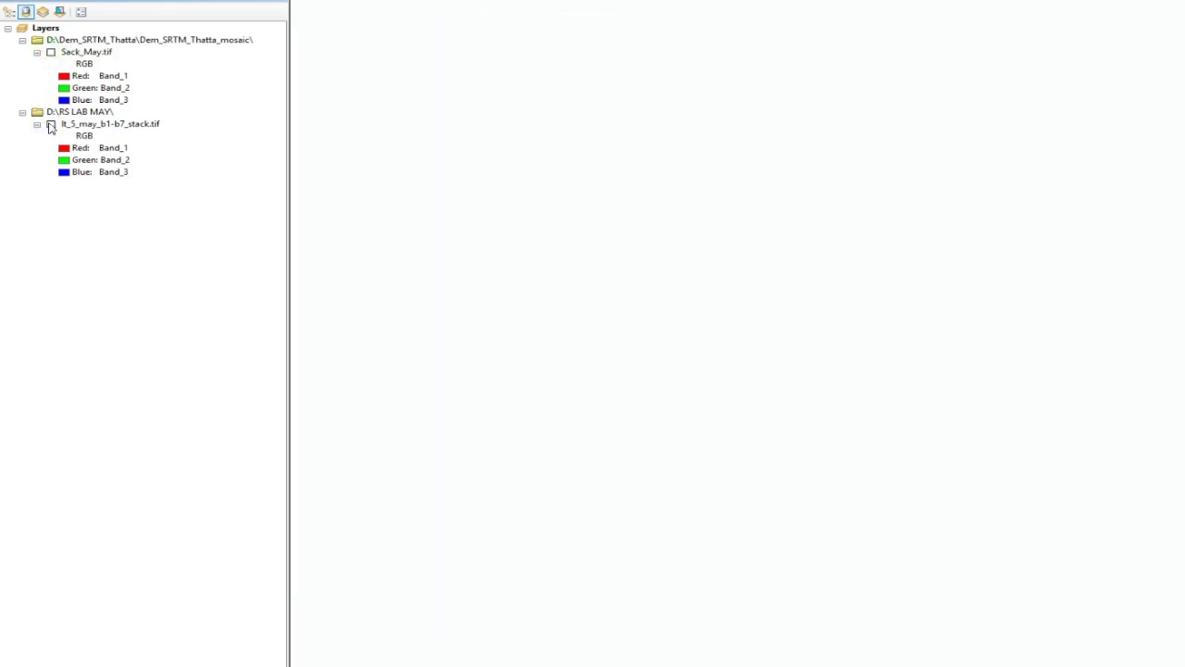
pyautogui.click(51, 124)
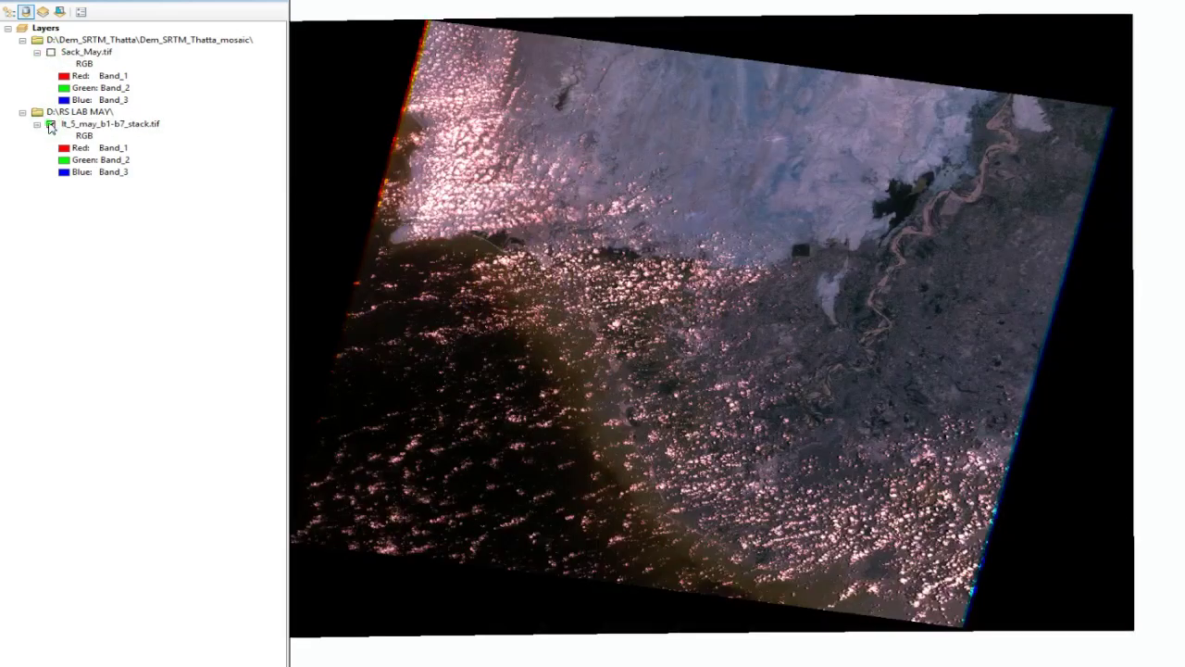
pyautogui.click(51, 124)
pyautogui.click(51, 52)
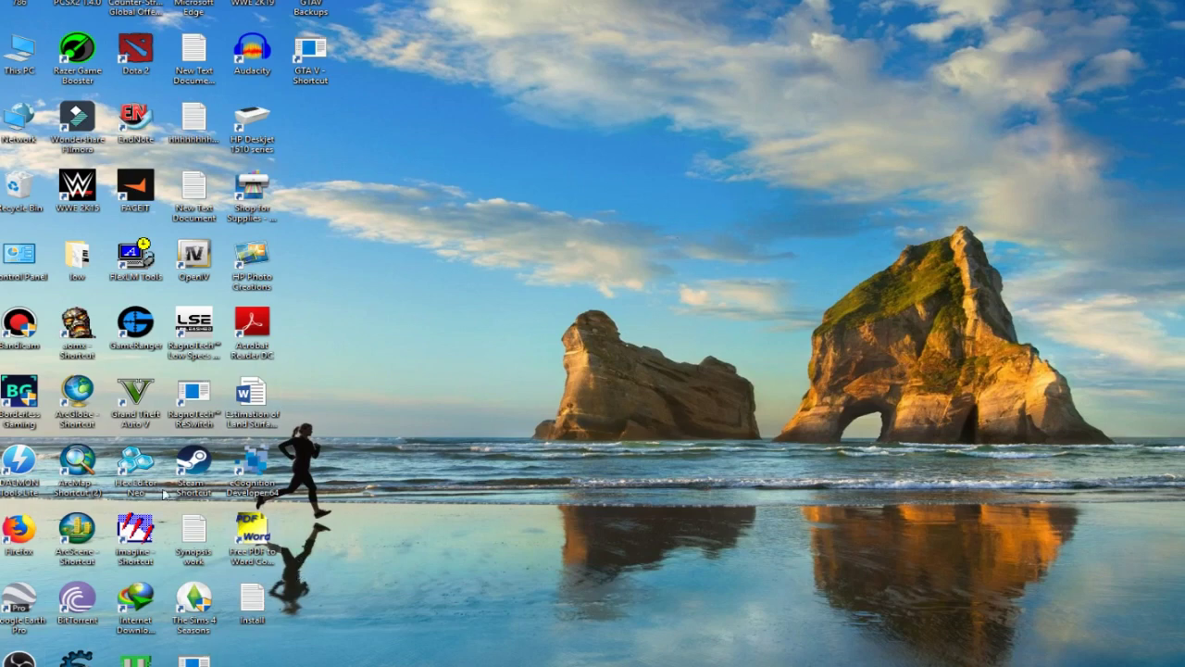
# Launch eCognition Developer from the desktop in Rule Set Mode
pyautogui.doubleClick(257, 474)
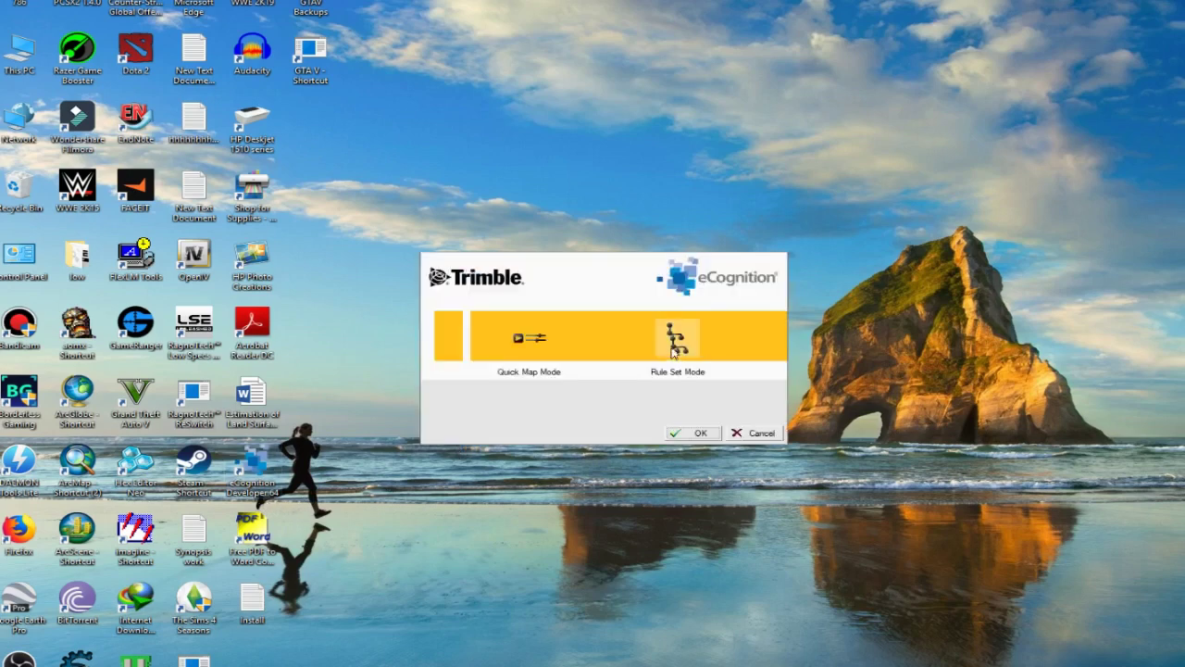
pyautogui.click(683, 349)
pyautogui.click(694, 432)
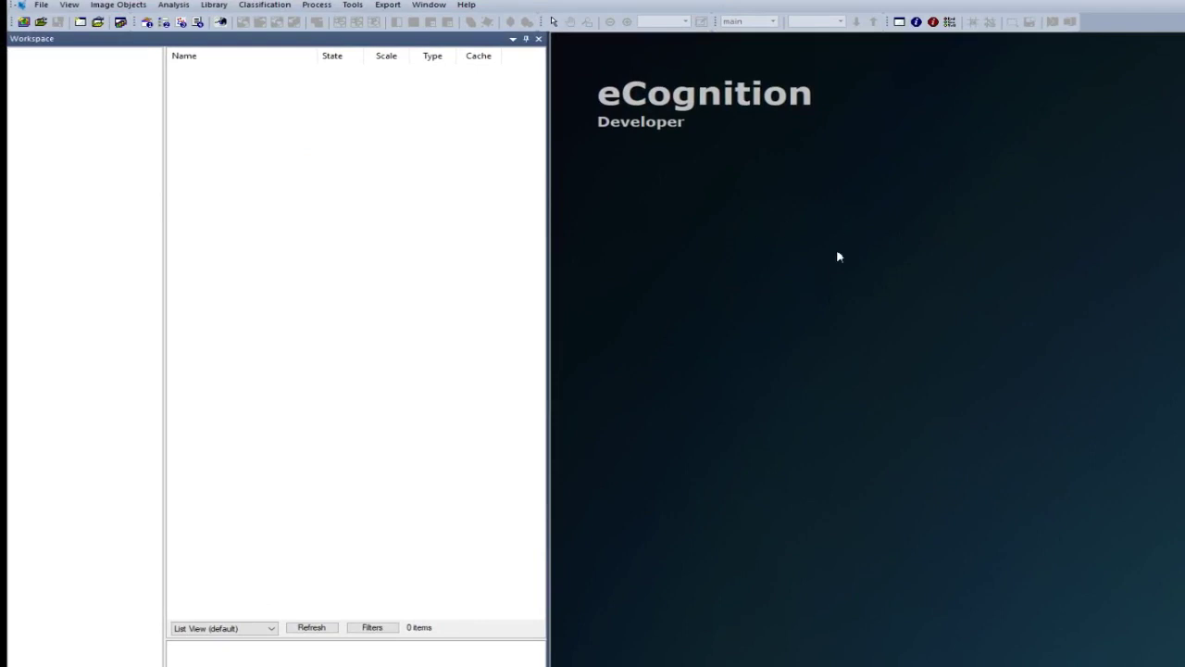
pyautogui.click(23, 21)
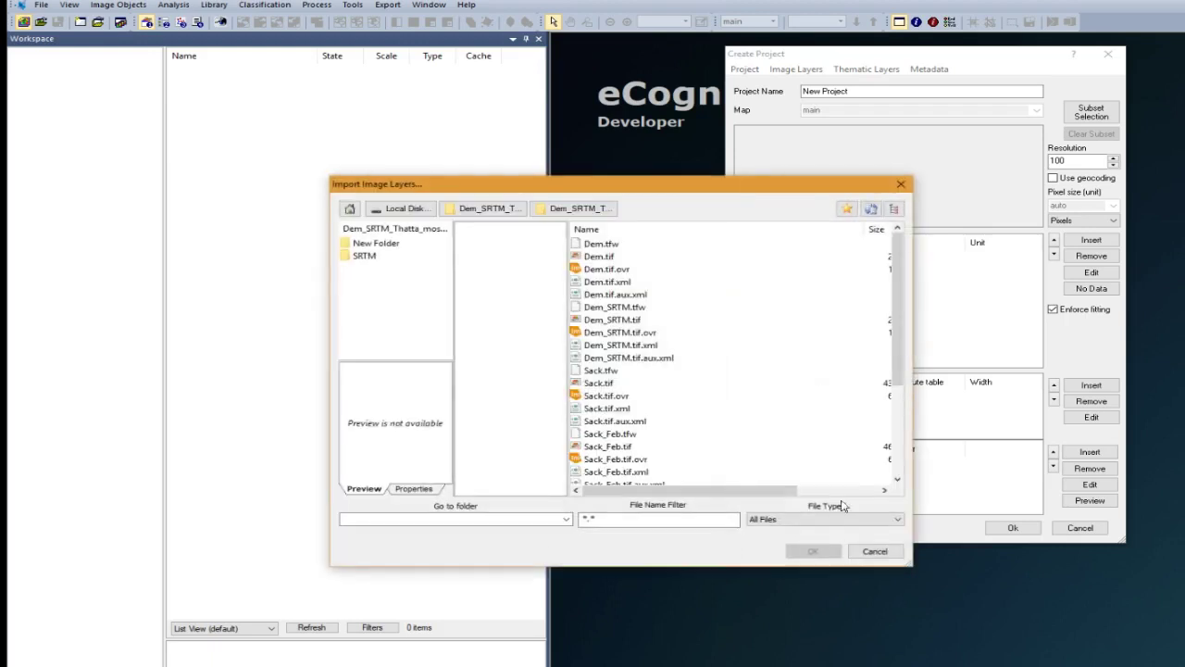
pyautogui.click(876, 550)
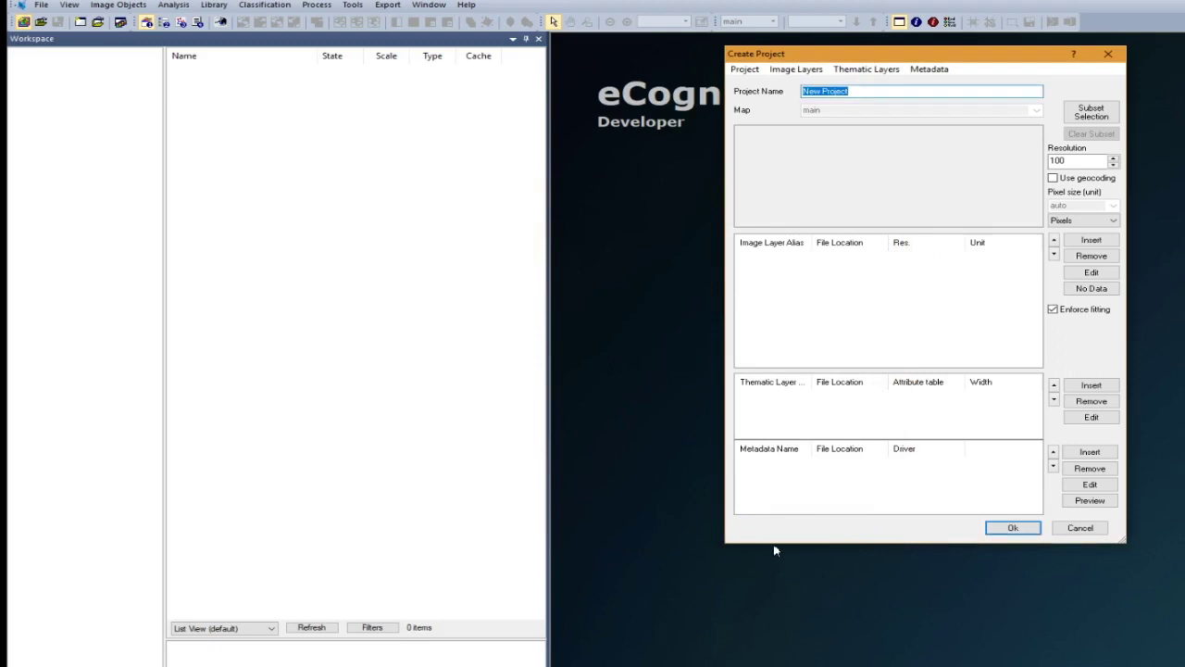
pyautogui.click(1080, 527)
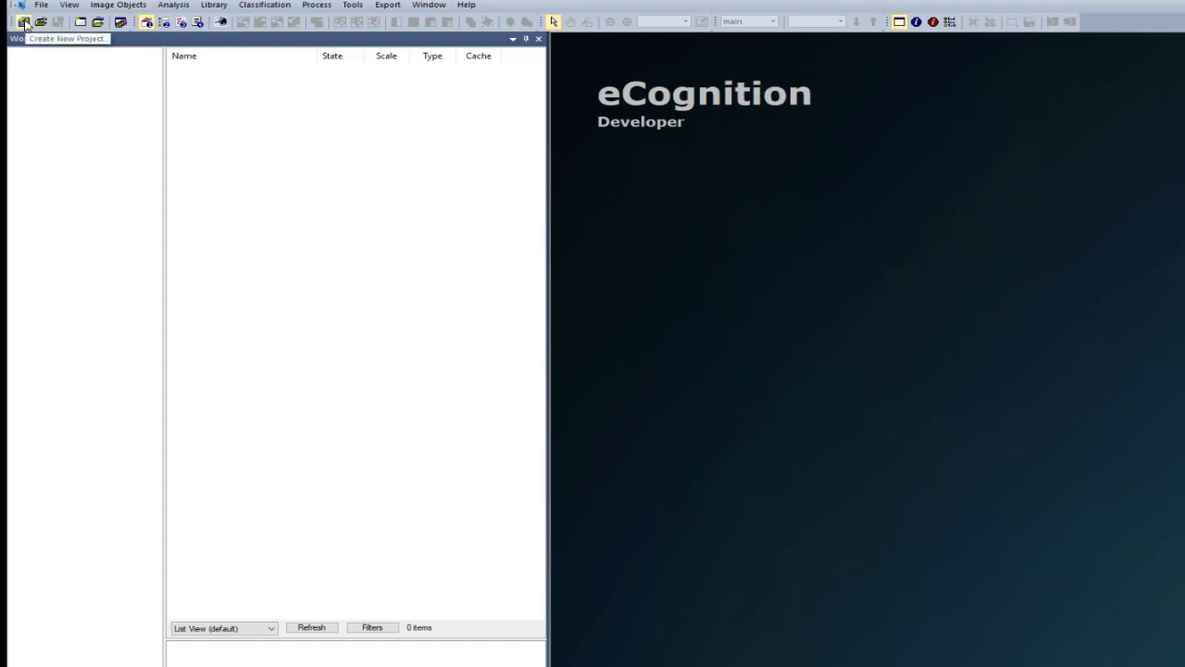
# Create a new project and import SRTM.tif from the Dem_SRTM_Thatta_mosaic folder as its first image layer
pyautogui.click(25, 23)
pyautogui.doubleClick(827, 353)
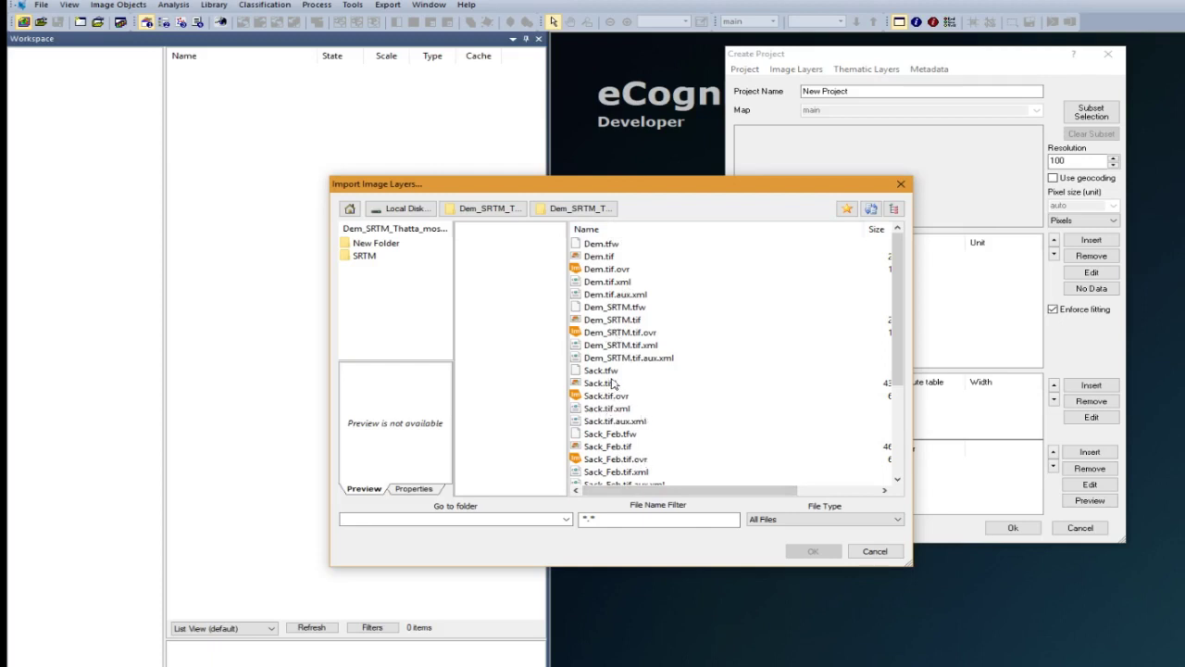
pyautogui.scroll(-2, 648, 403)
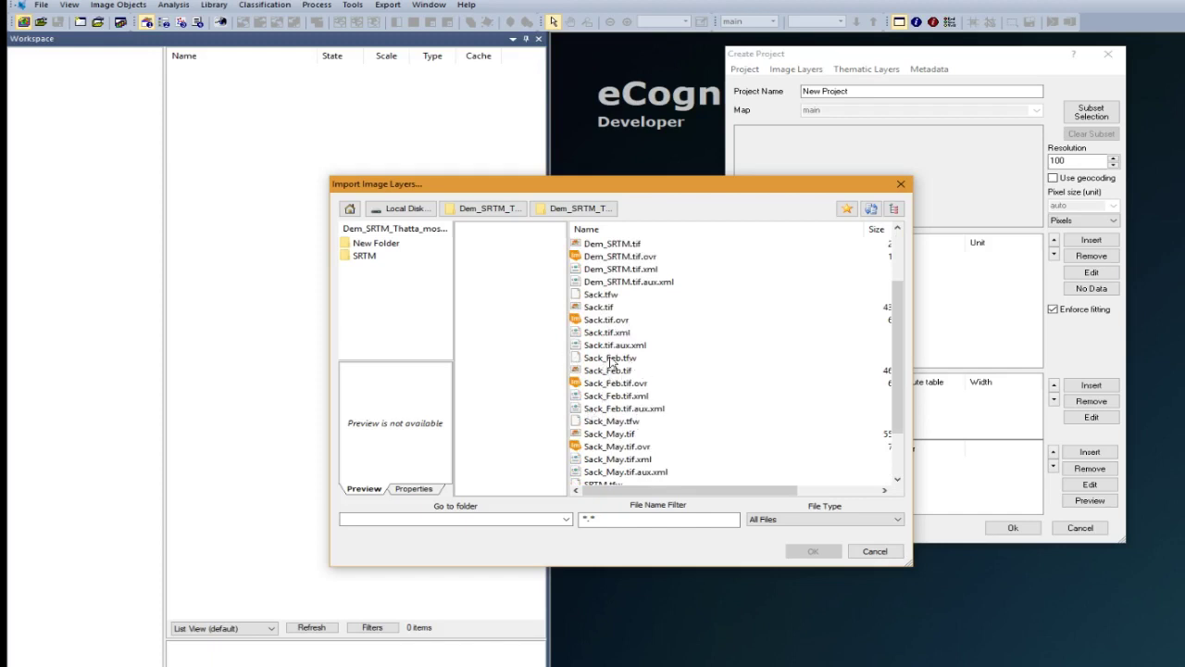
pyautogui.scroll(2, 618, 324)
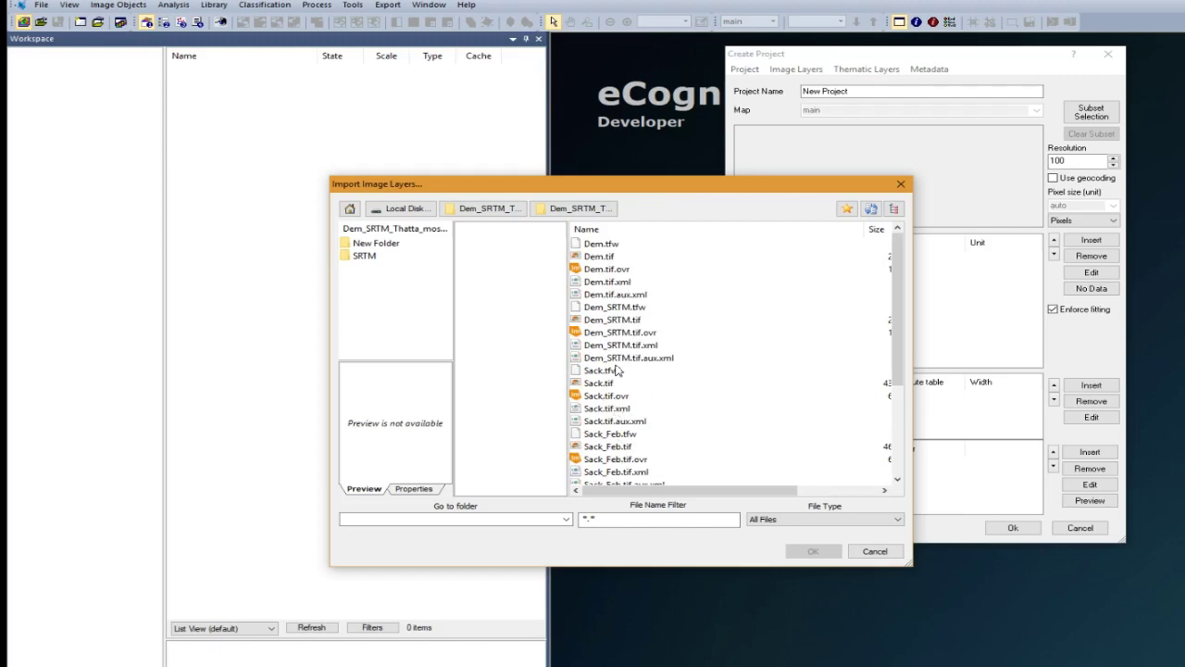
pyautogui.click(634, 322)
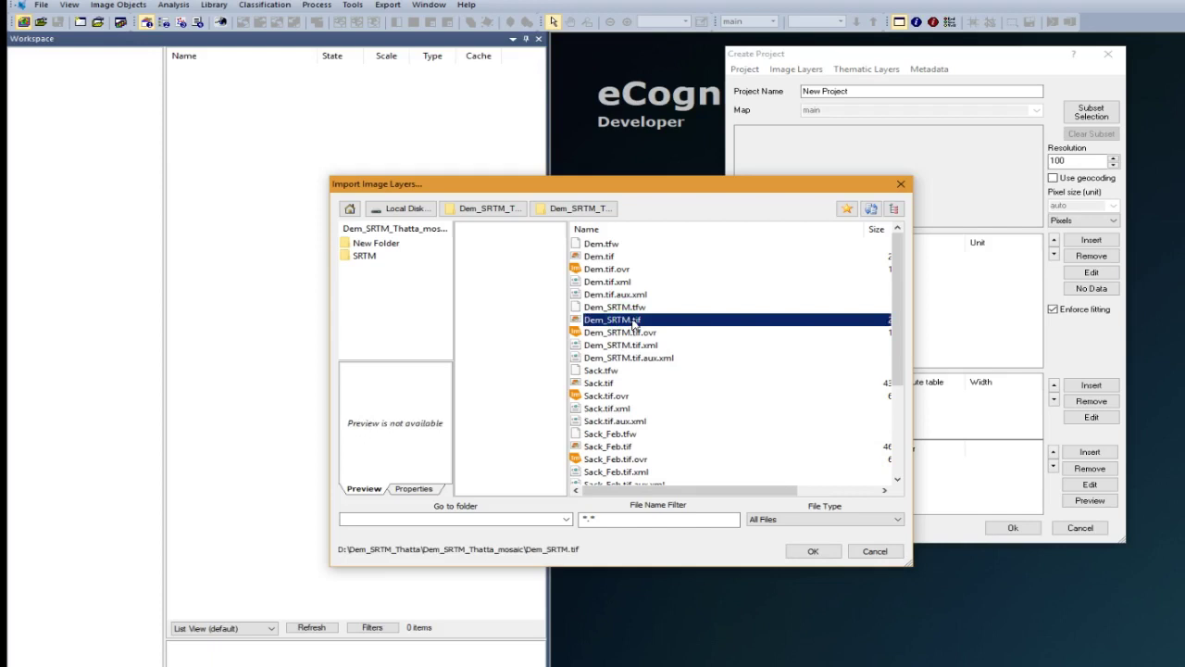
pyautogui.scroll(-4, 667, 413)
pyautogui.scroll(1, 666, 413)
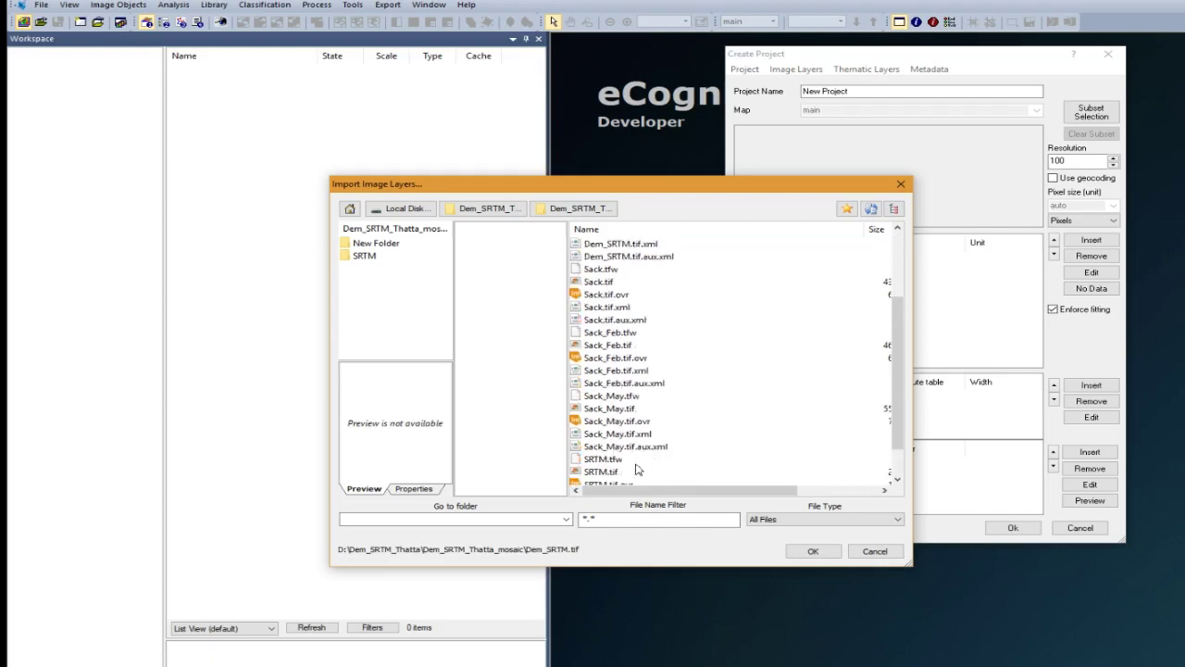
pyautogui.scroll(-1, 662, 461)
pyautogui.click(600, 434)
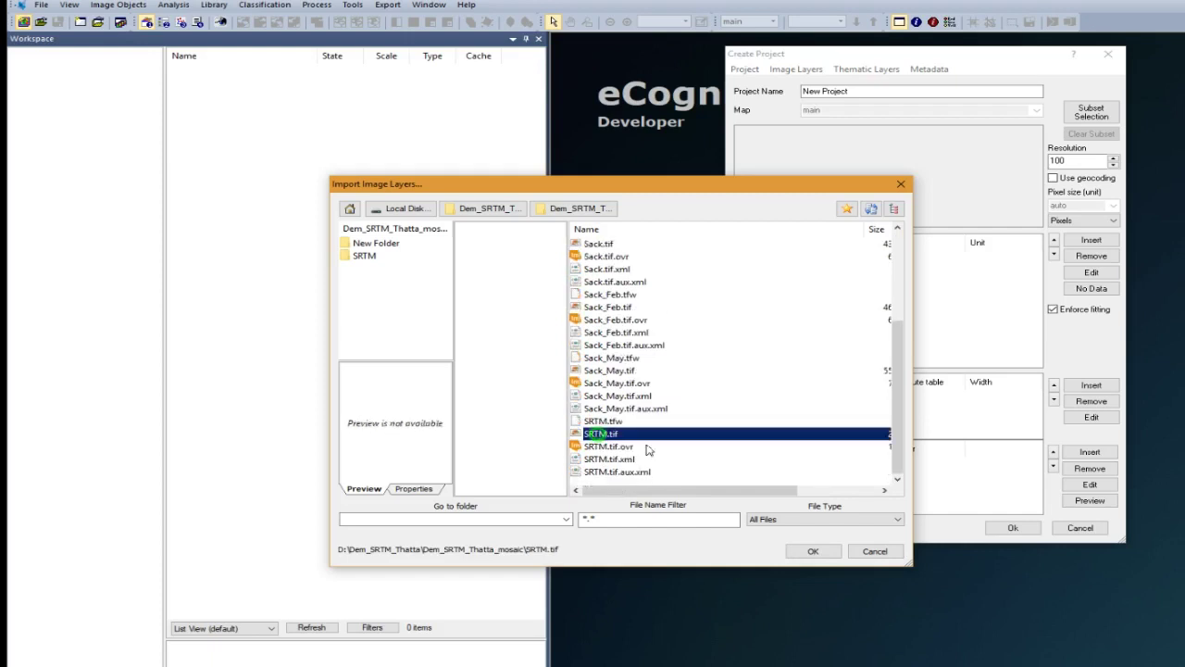
pyautogui.click(811, 550)
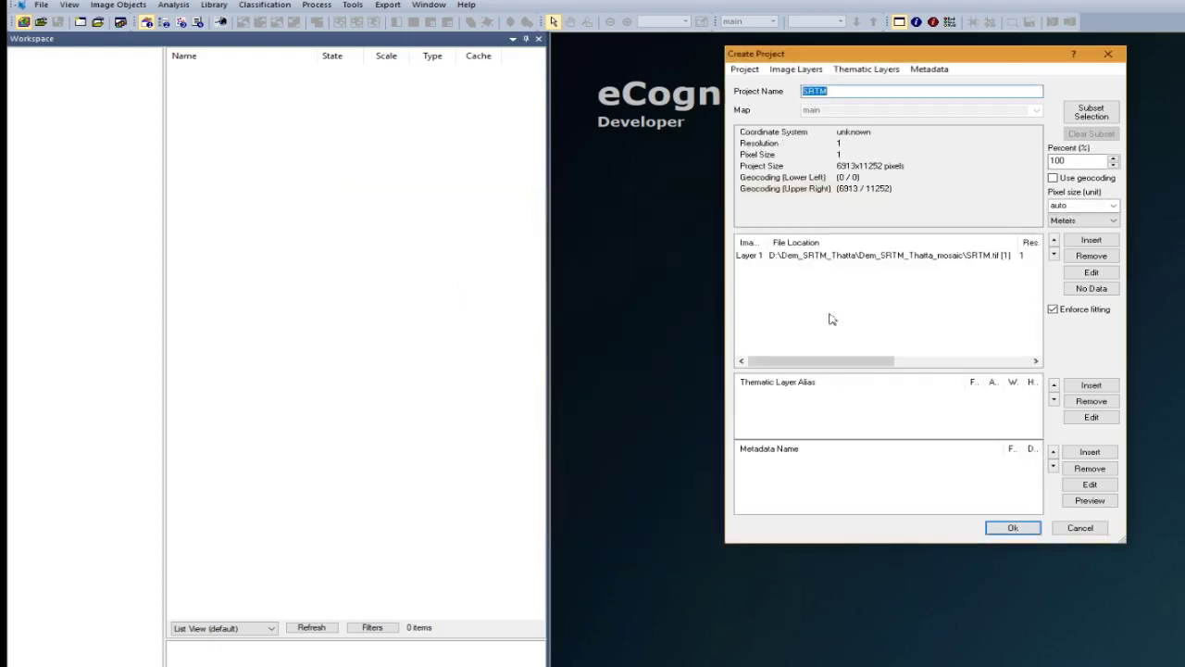
# Insert the bands of Sack_May.tif as additional image layers in the new project
pyautogui.click(1092, 241)
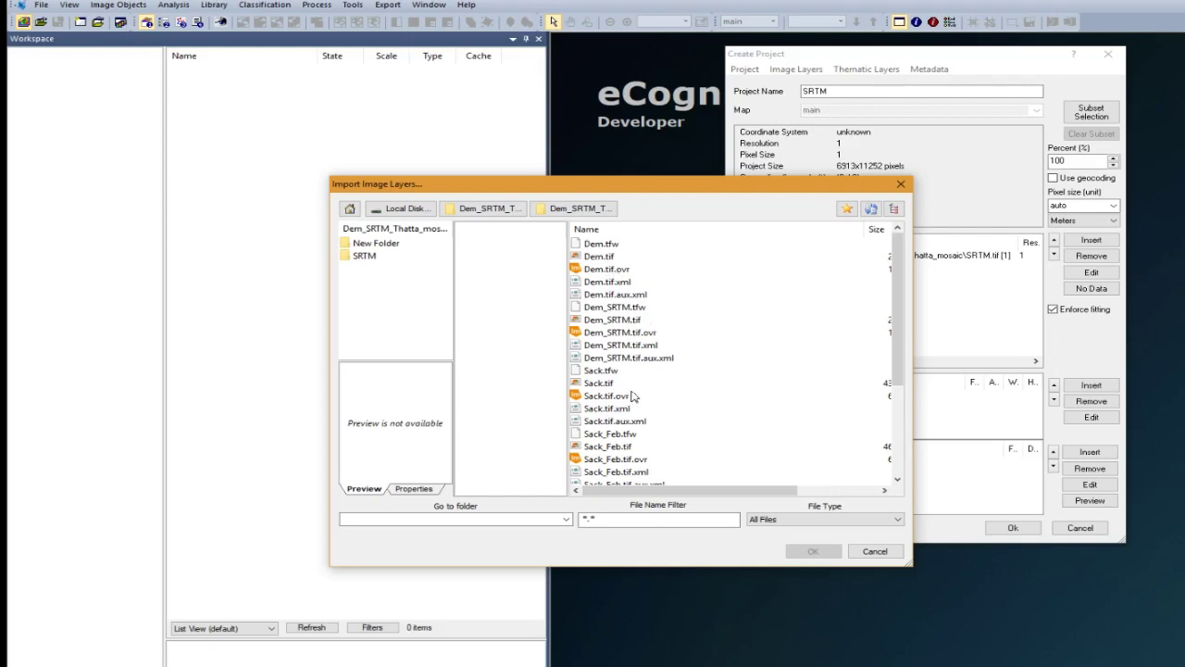
pyautogui.scroll(-1, 626, 392)
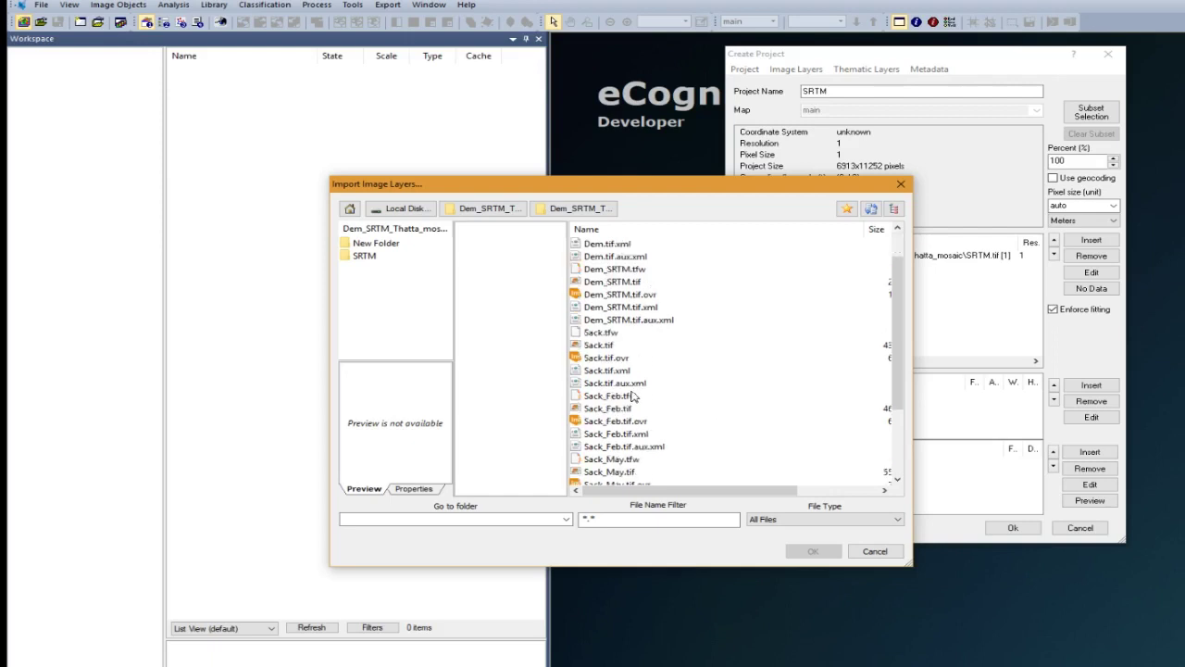
pyautogui.click(622, 472)
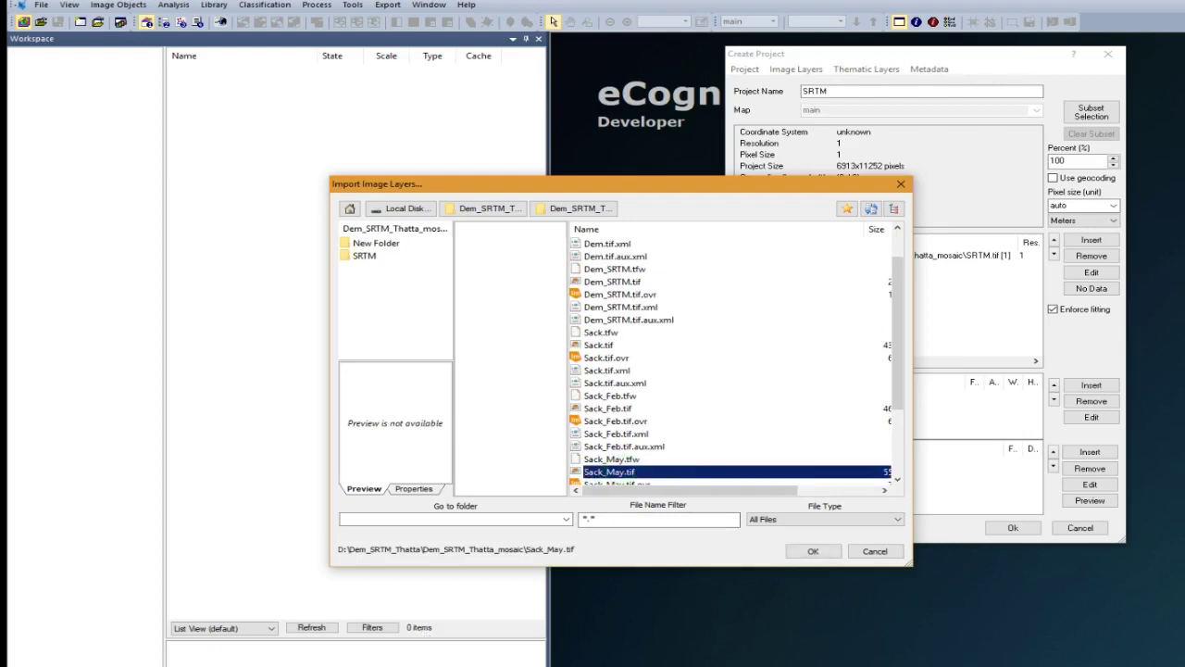
pyautogui.click(622, 472)
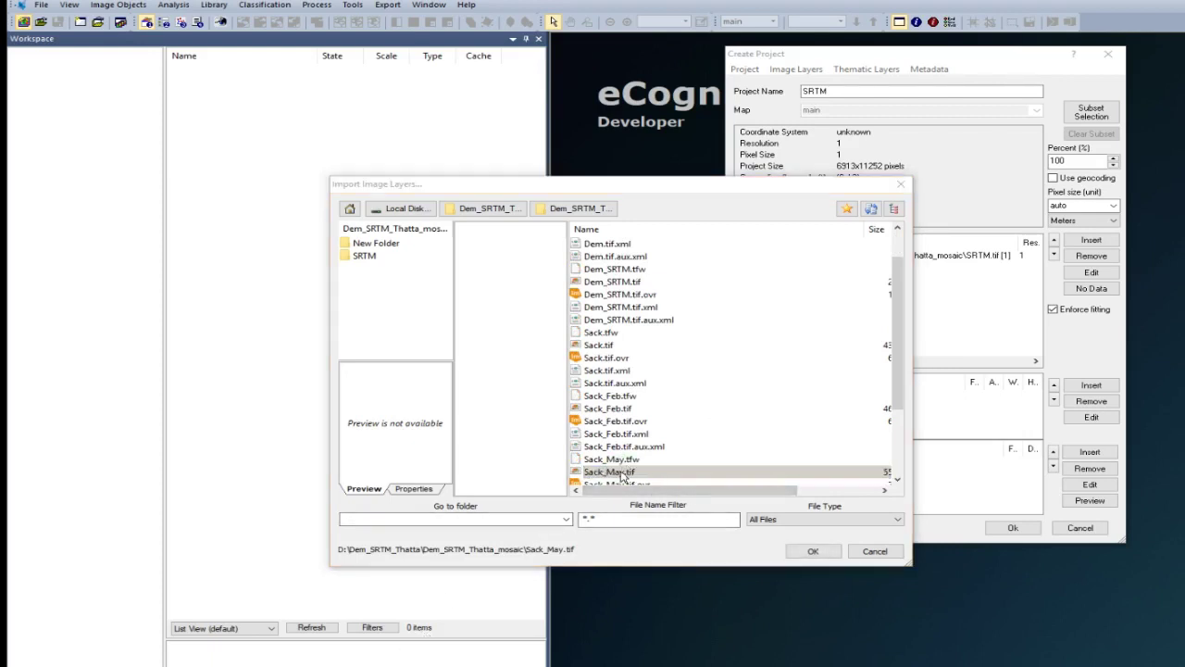
pyautogui.click(813, 552)
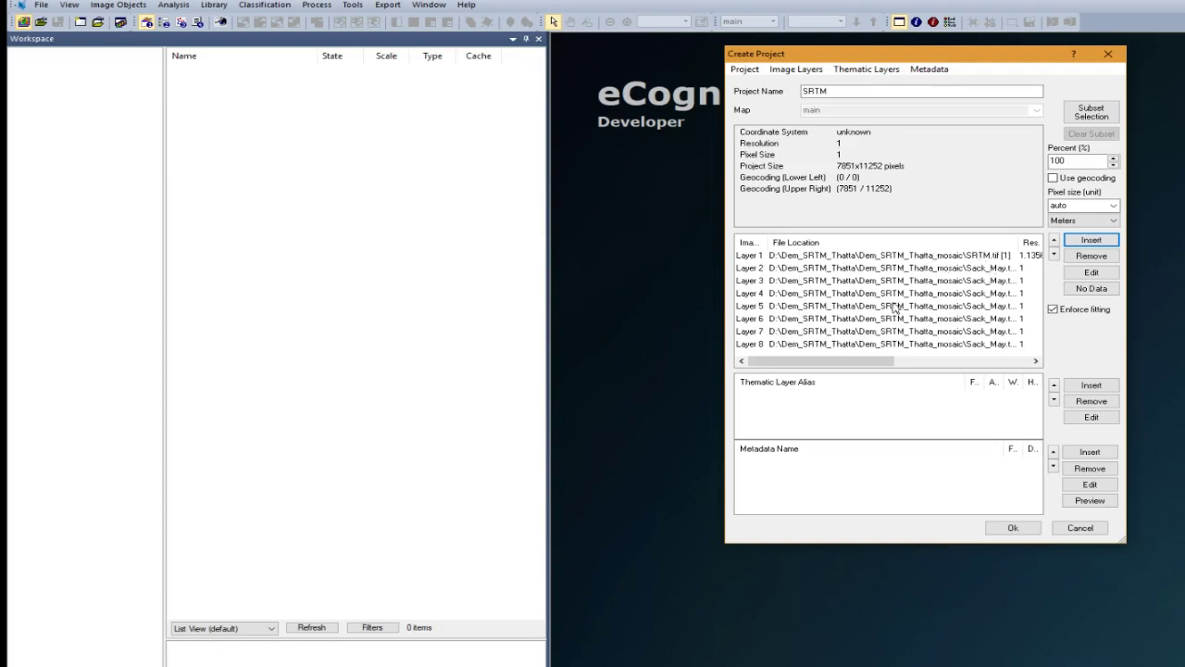
# Set the alias of Layer 2, the first Sack_May.tif band, to Blue
pyautogui.moveTo(861, 363)
pyautogui.mouseDown()
pyautogui.moveTo(898, 363)
pyautogui.moveTo(846, 366)
pyautogui.mouseUp()
pyautogui.click(988, 336)
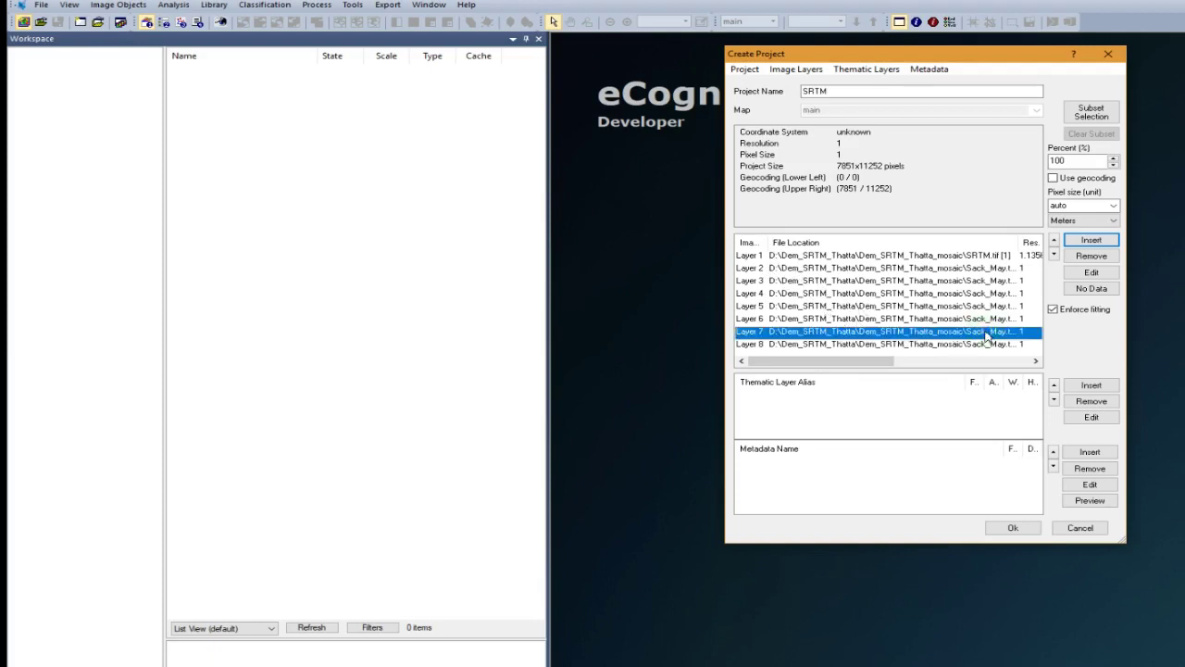
pyautogui.doubleClick(991, 268)
pyautogui.click(884, 195)
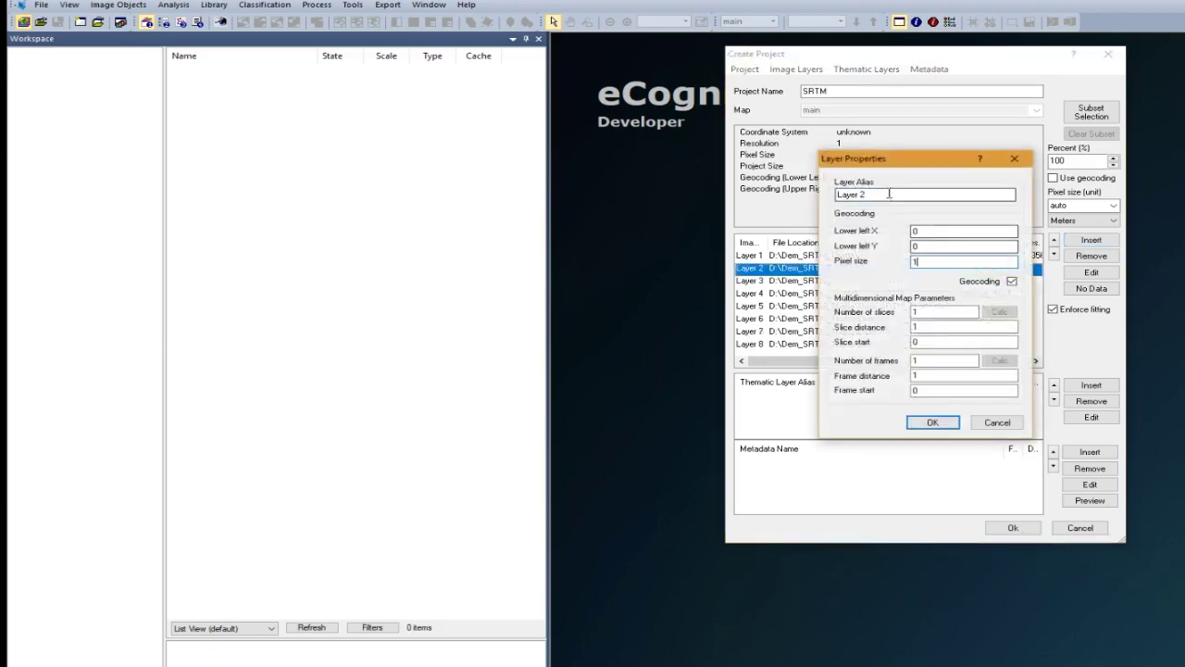
pyautogui.press('BackSpace')
pyautogui.press('BackSpace')
pyautogui.press('BackSpace')
pyautogui.press('BackSpace')
pyautogui.press('BackSpace')
pyautogui.press('BackSpace')
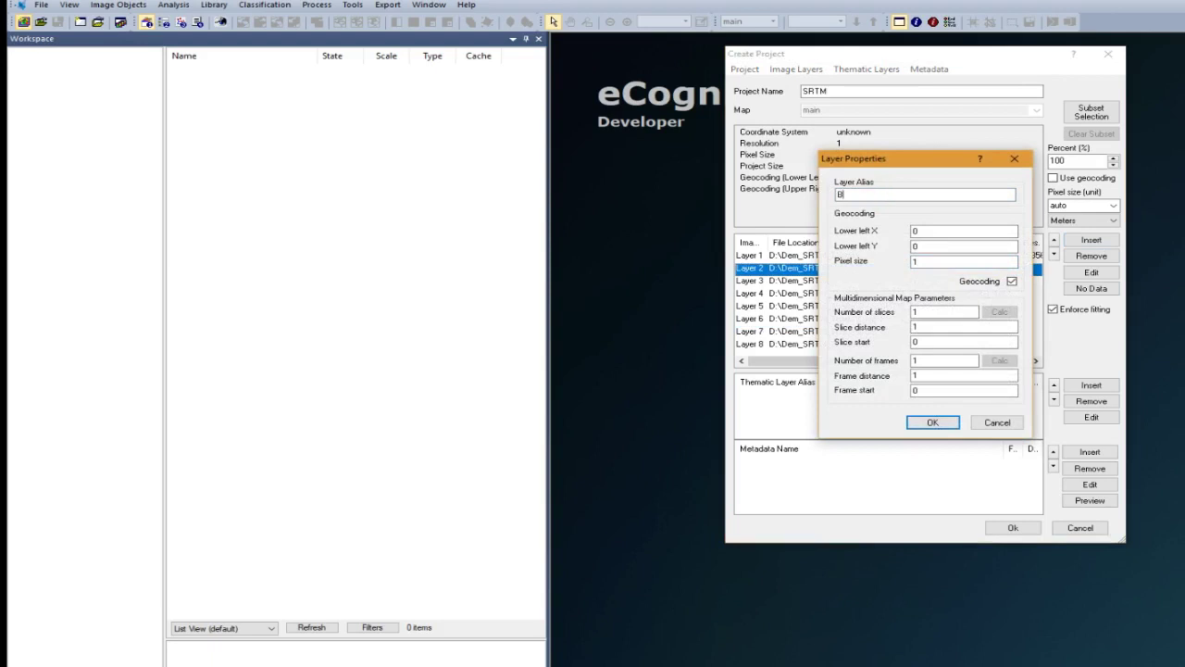
pyautogui.click(928, 421)
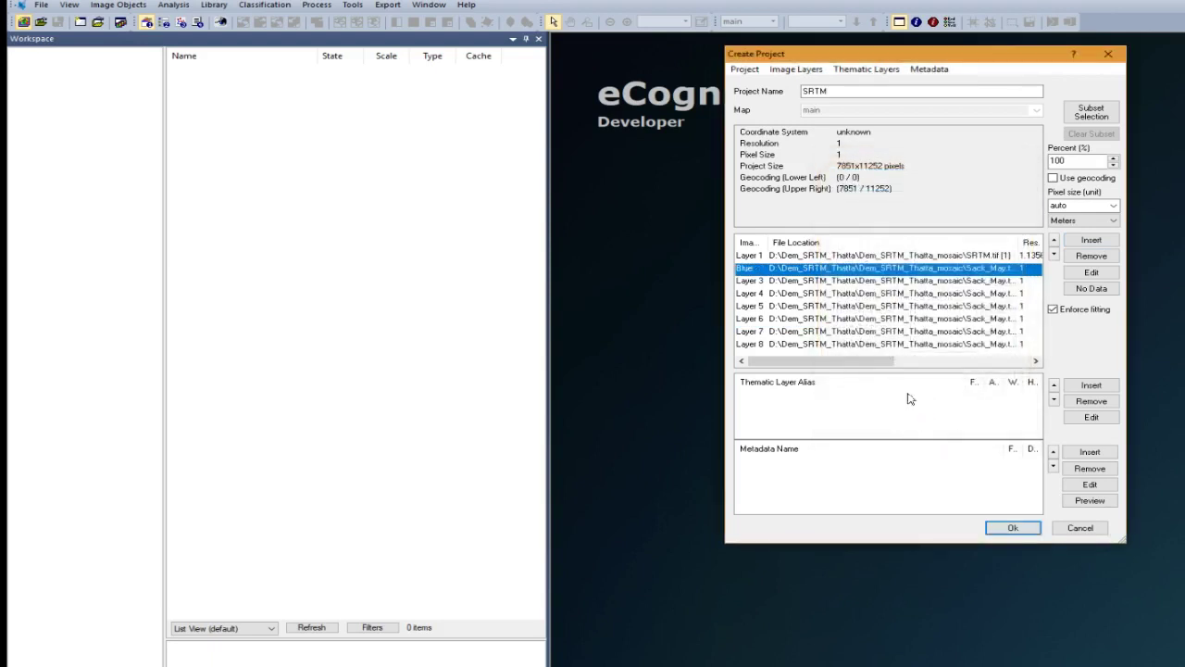
# Set the alias of Layer 3 to Green and the alias of Layer 4 to Red
pyautogui.doubleClick(895, 280)
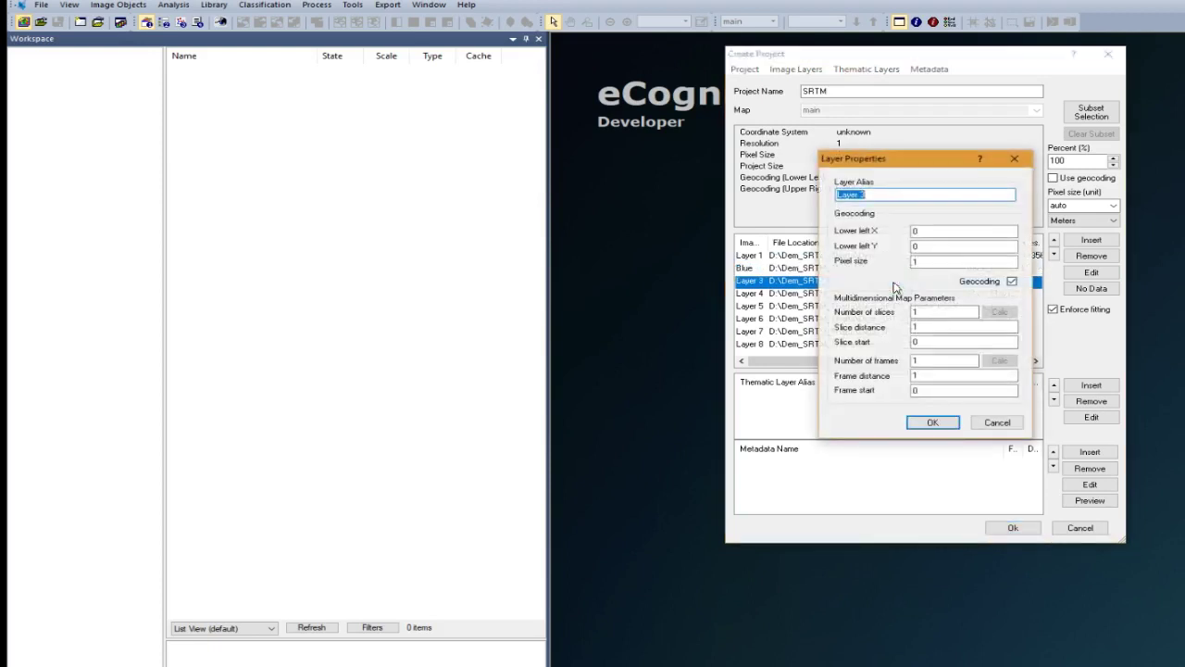
pyautogui.press('BackSpace')
pyautogui.click(935, 423)
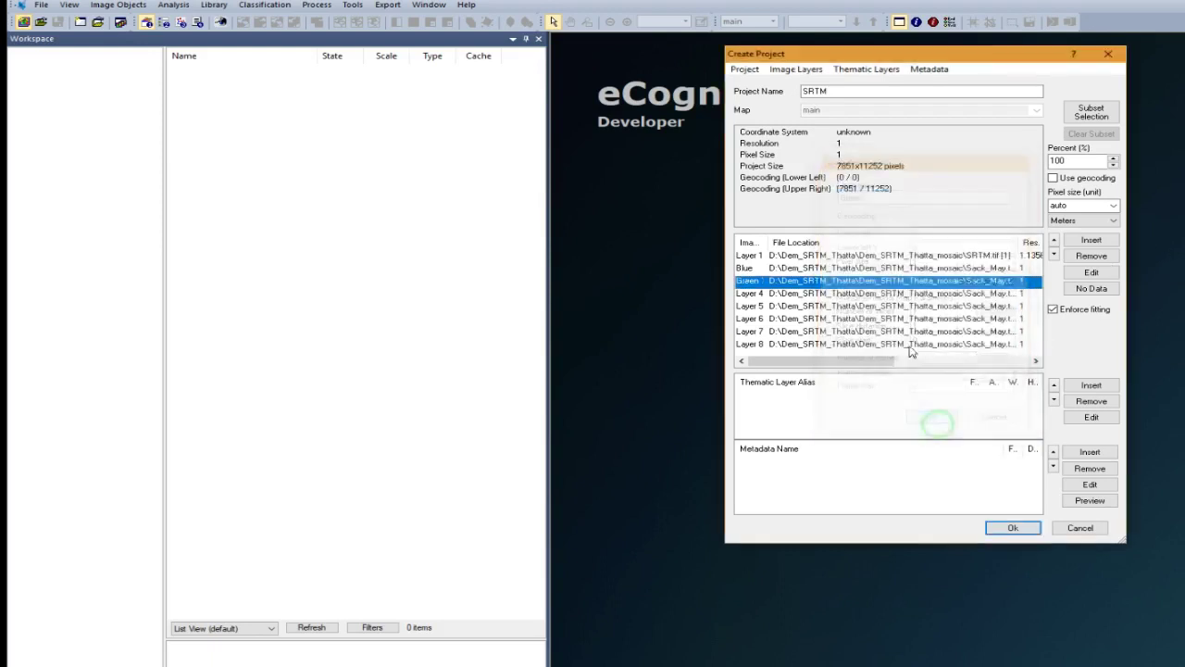
pyautogui.doubleClick(863, 294)
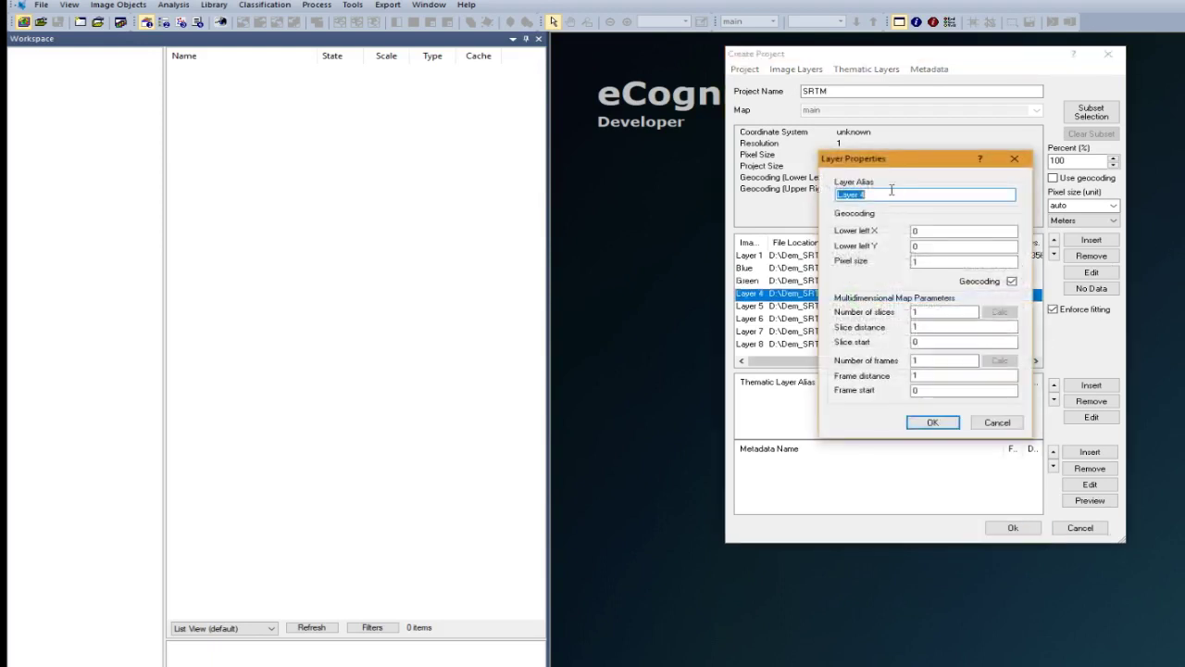
pyautogui.press('BackSpace')
pyautogui.write('Red')
pyautogui.click(944, 423)
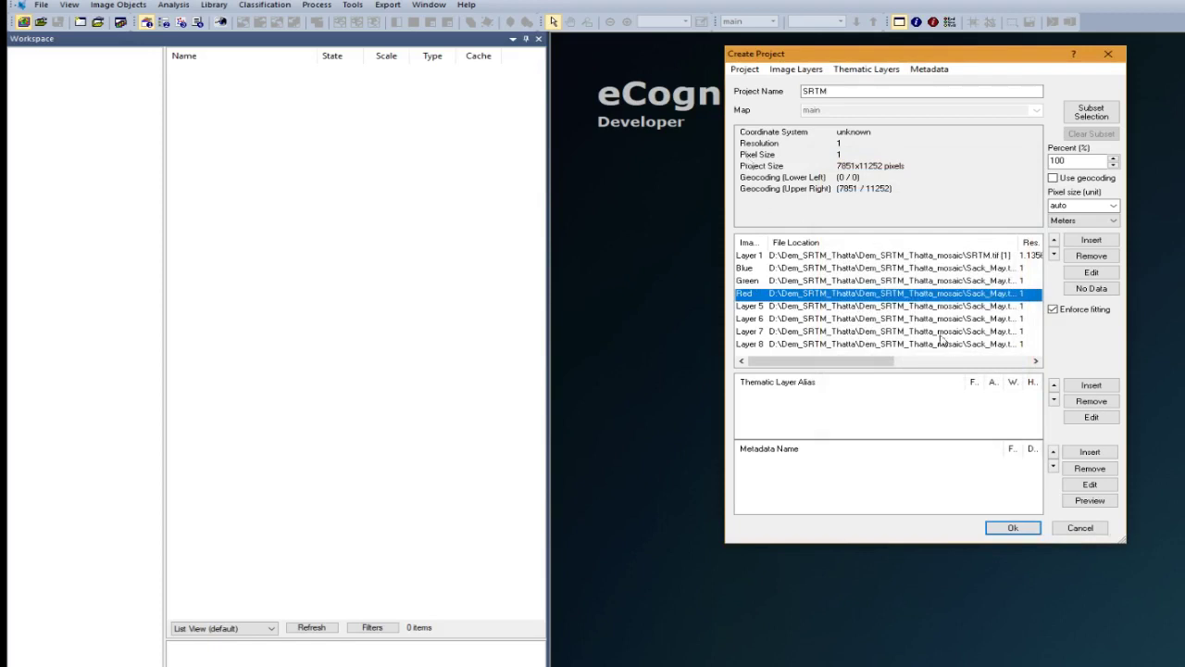
# Set the alias of Layer 5 to NIR
pyautogui.doubleClick(965, 306)
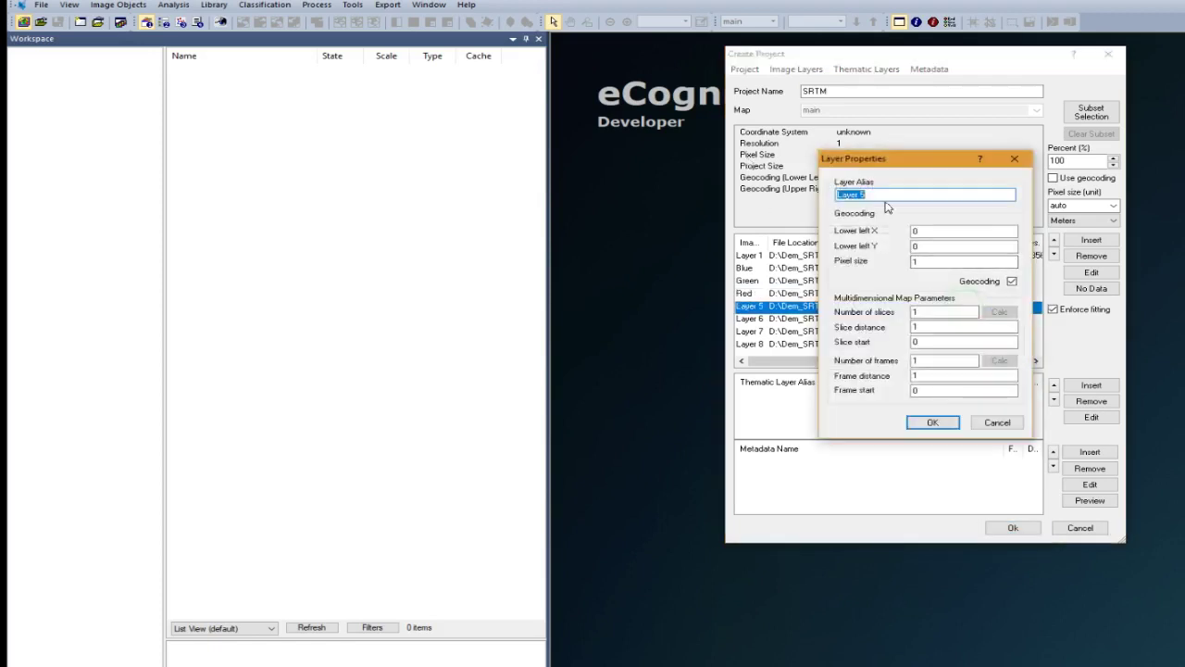
pyautogui.press('BackSpace')
pyautogui.write('NIR')
pyautogui.click(933, 423)
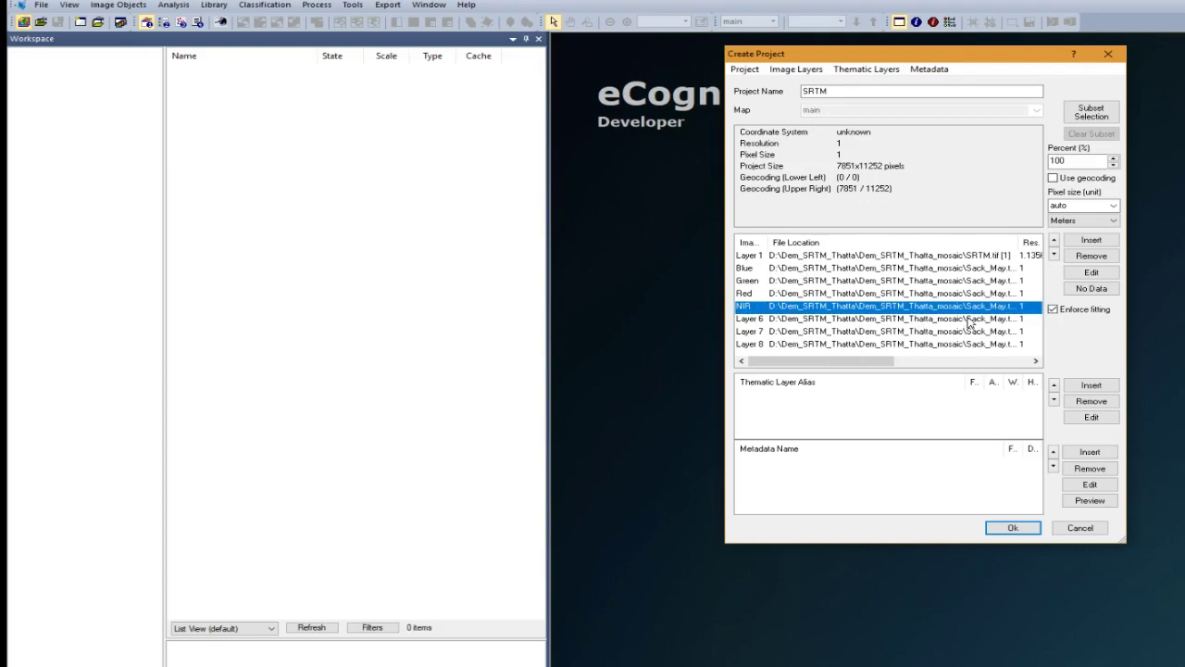
# Remove Layer 7 from the project's image layers
pyautogui.click(928, 331)
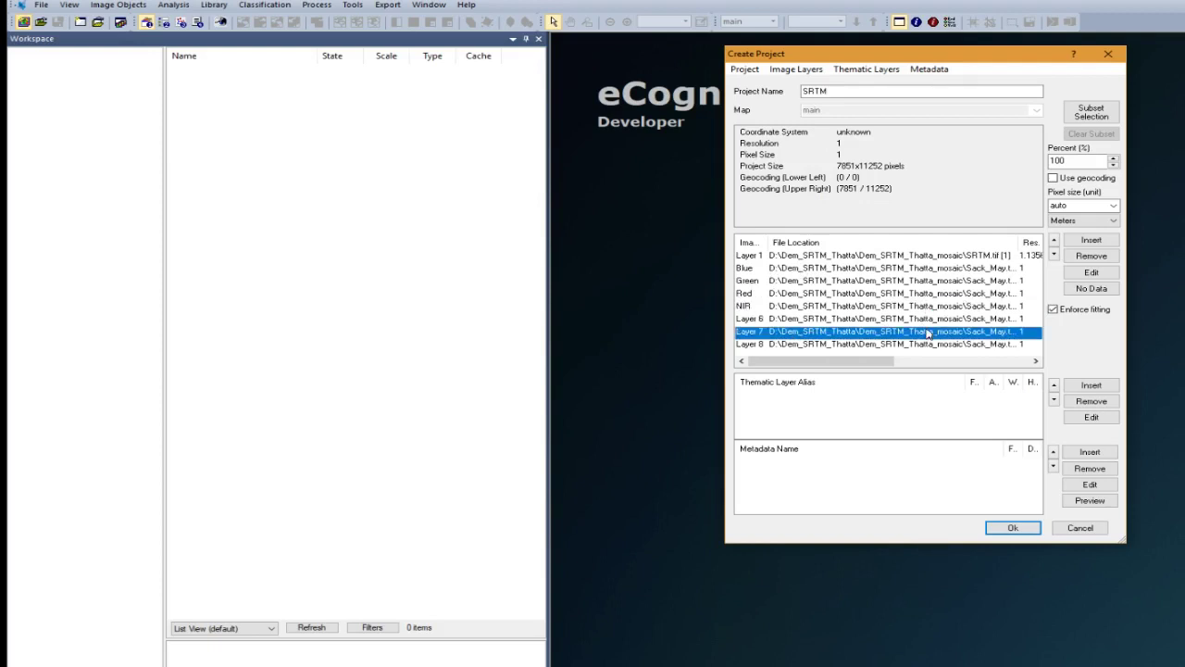
pyautogui.rightClick(928, 331)
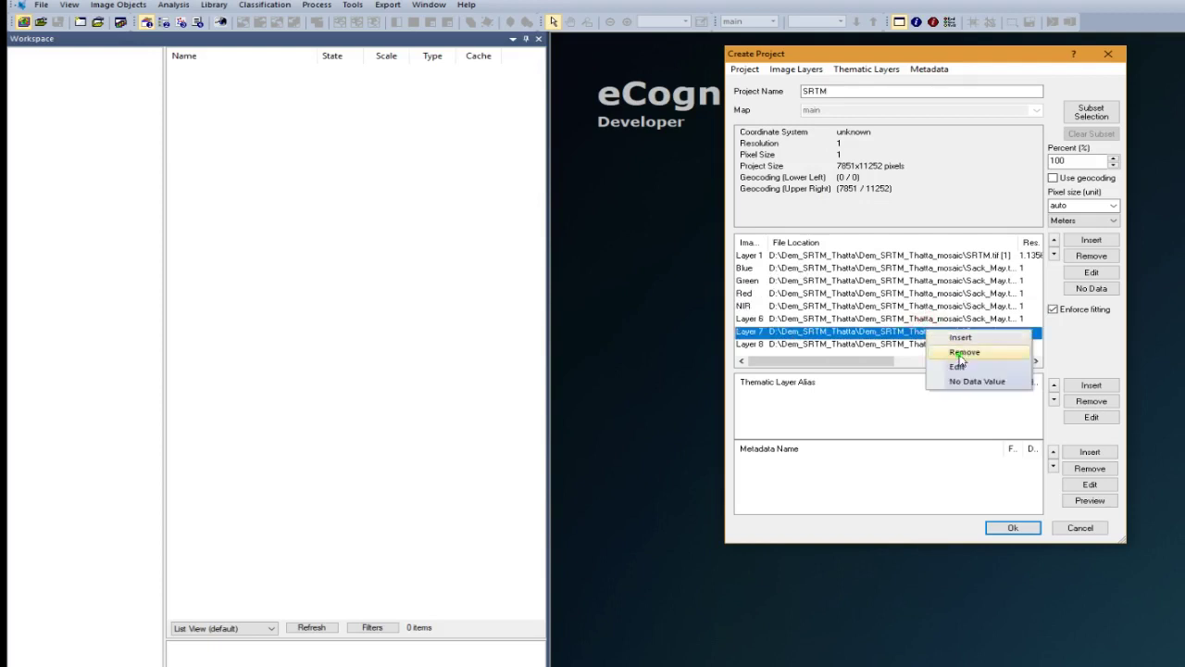
pyautogui.click(959, 353)
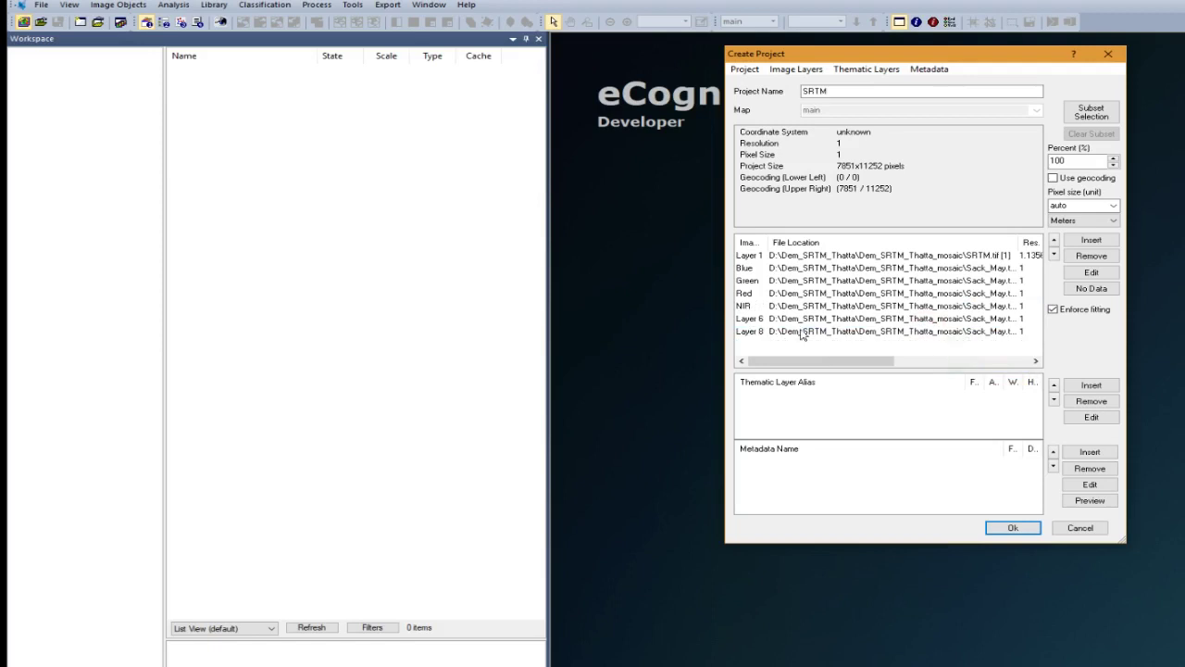
# Set the alias of Layer 6 to SWIR 1 and the alias of Layer 8 to SWIR 2
pyautogui.doubleClick(857, 321)
pyautogui.press('BackSpace')
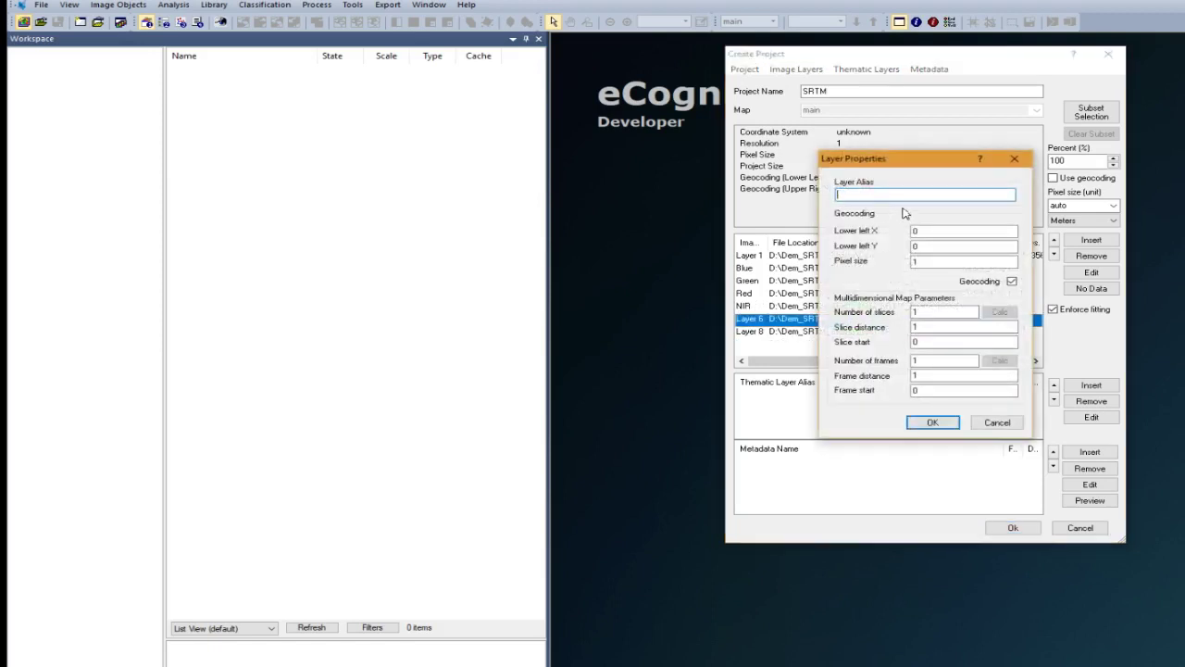
pyautogui.write('WIR 1')
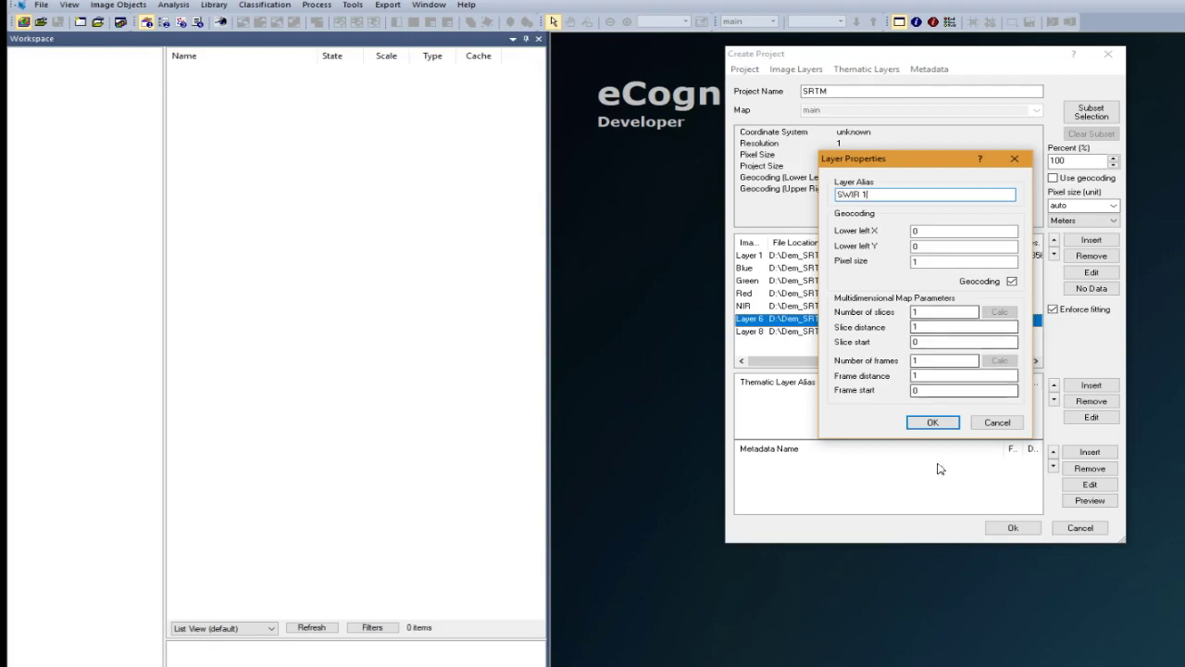
pyautogui.click(933, 422)
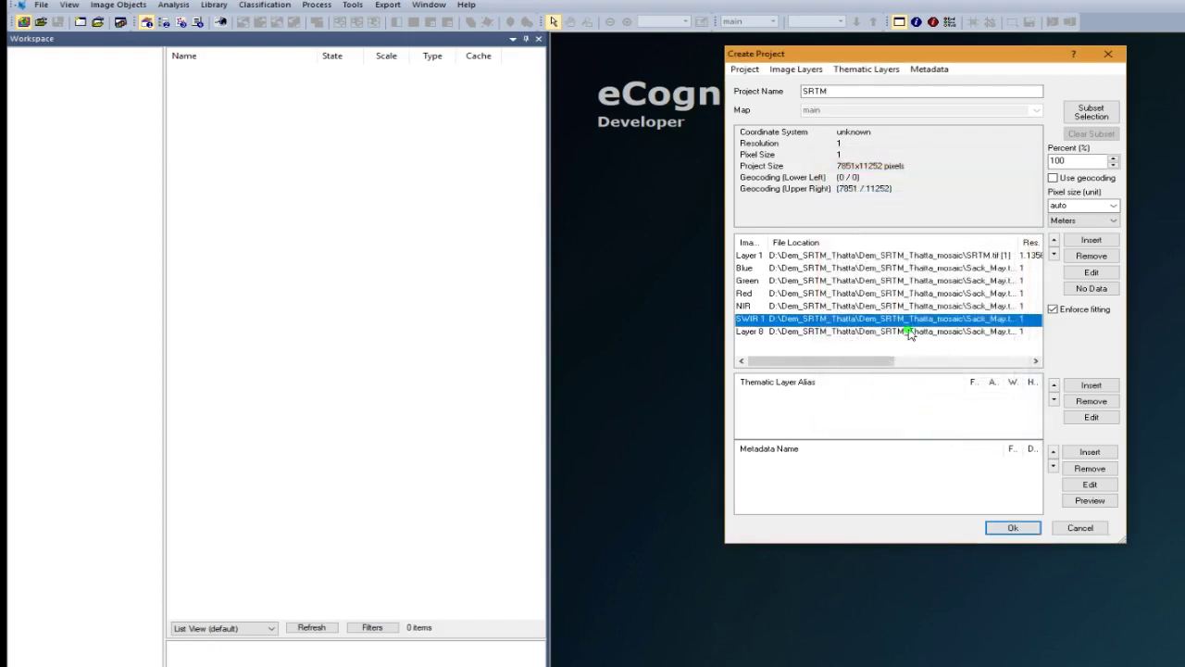
pyautogui.doubleClick(909, 330)
pyautogui.press('BackSpace')
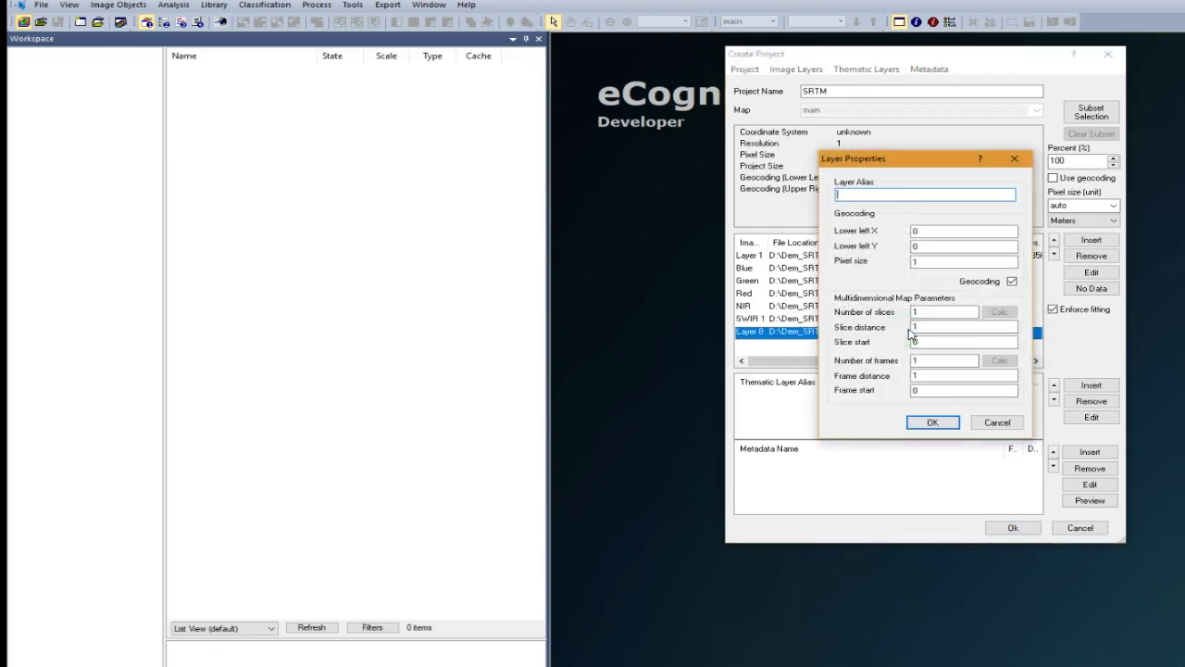
pyautogui.write('SWIR 2')
pyautogui.click(931, 422)
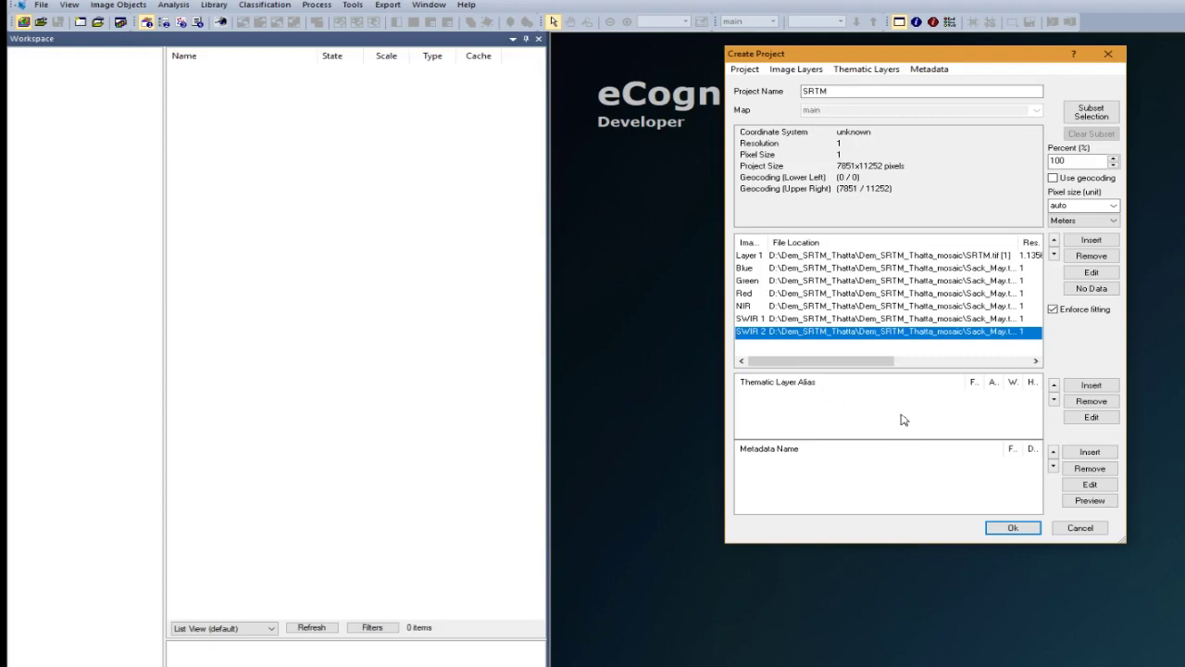
# Create the project from a tall subset strip of about 1660 x 8322 pixels, spanning X 1815 to 3475 and Y 996 to 9318
pyautogui.click(1092, 112)
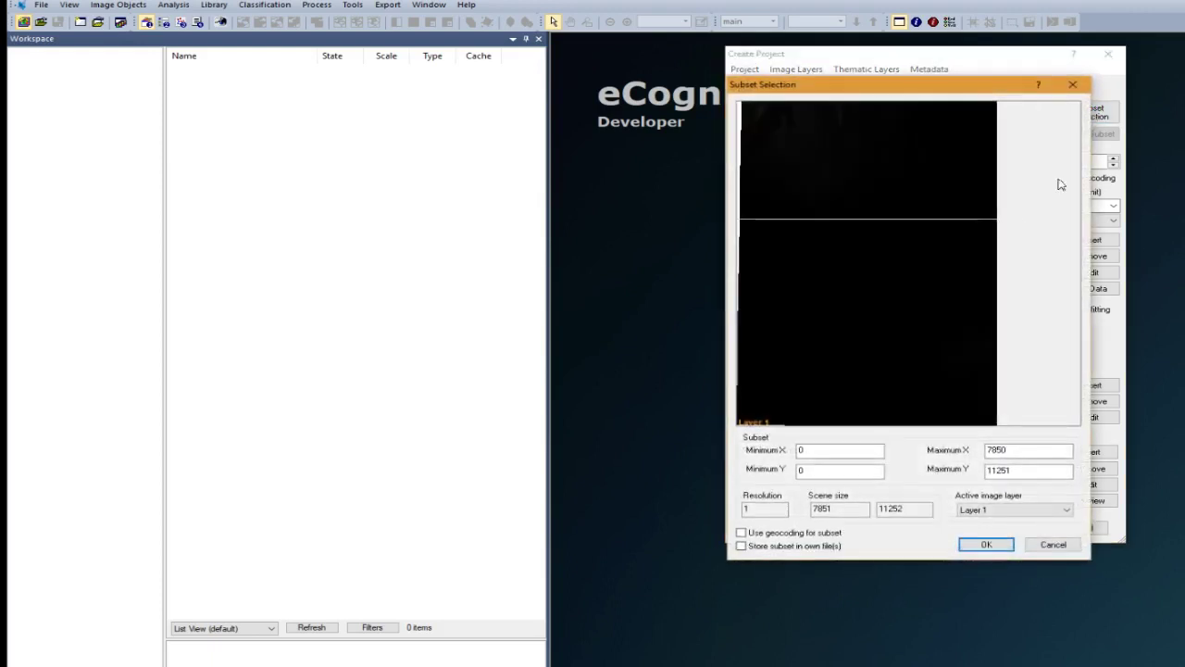
pyautogui.click(1053, 545)
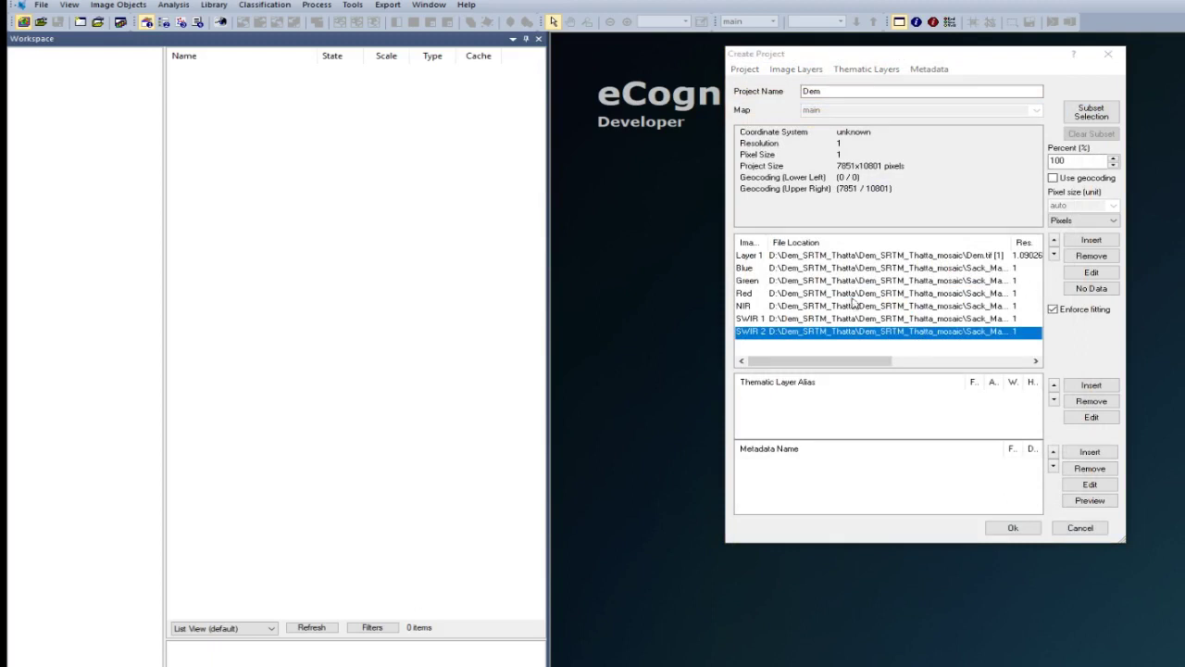
pyautogui.click(1093, 115)
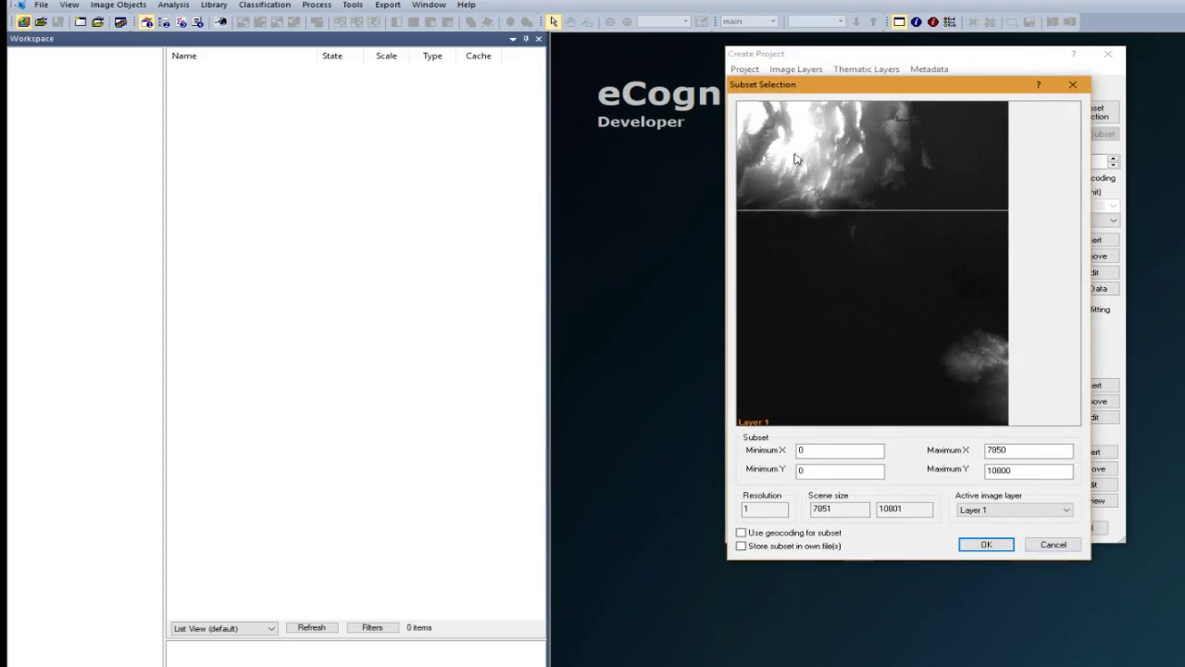
pyautogui.moveTo(800, 141); pyautogui.dragTo(887, 266)
pyautogui.click(815, 136)
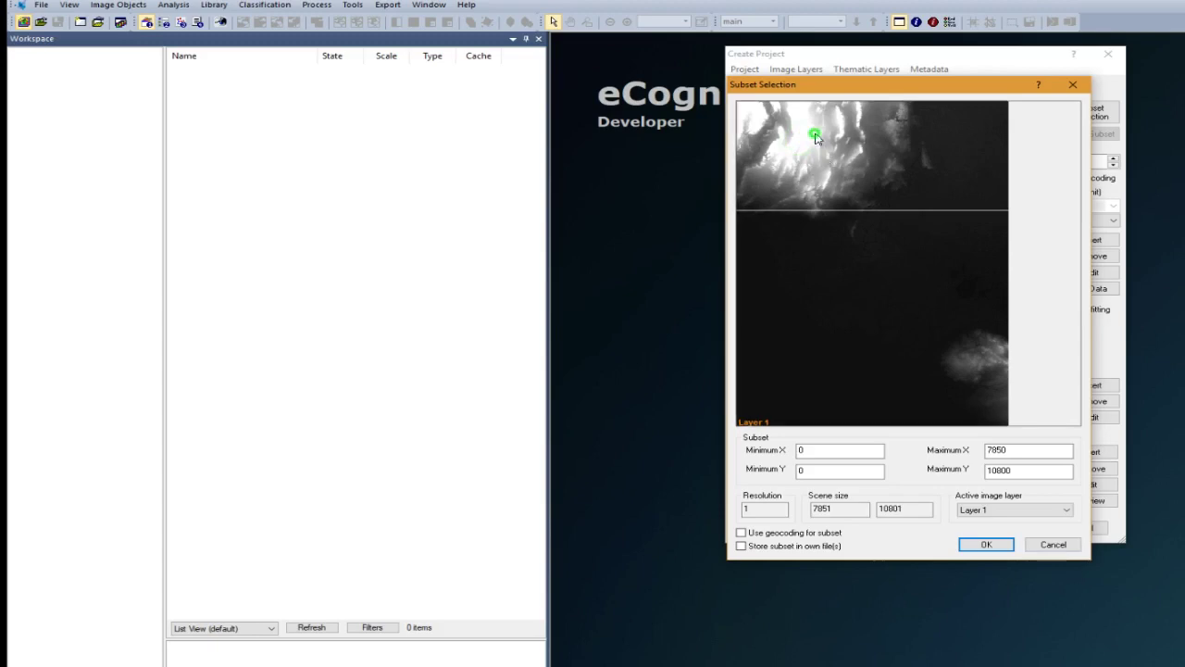
pyautogui.moveTo(815, 136); pyautogui.dragTo(881, 395)
pyautogui.click(879, 395)
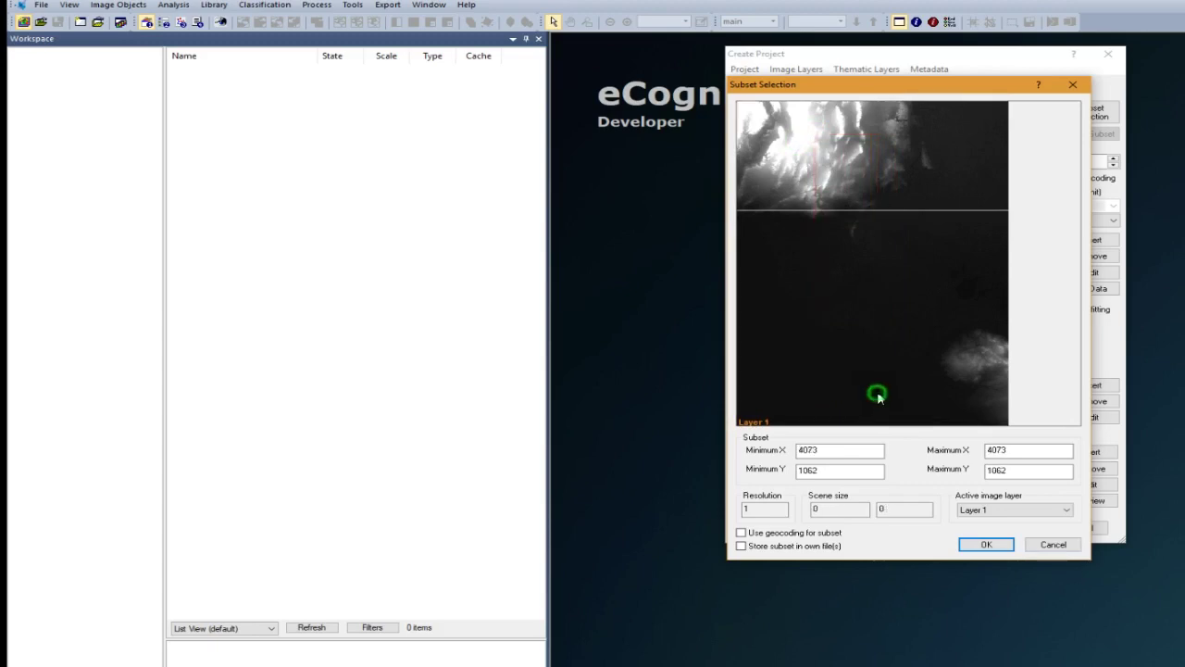
pyautogui.moveTo(799, 145); pyautogui.dragTo(859, 401)
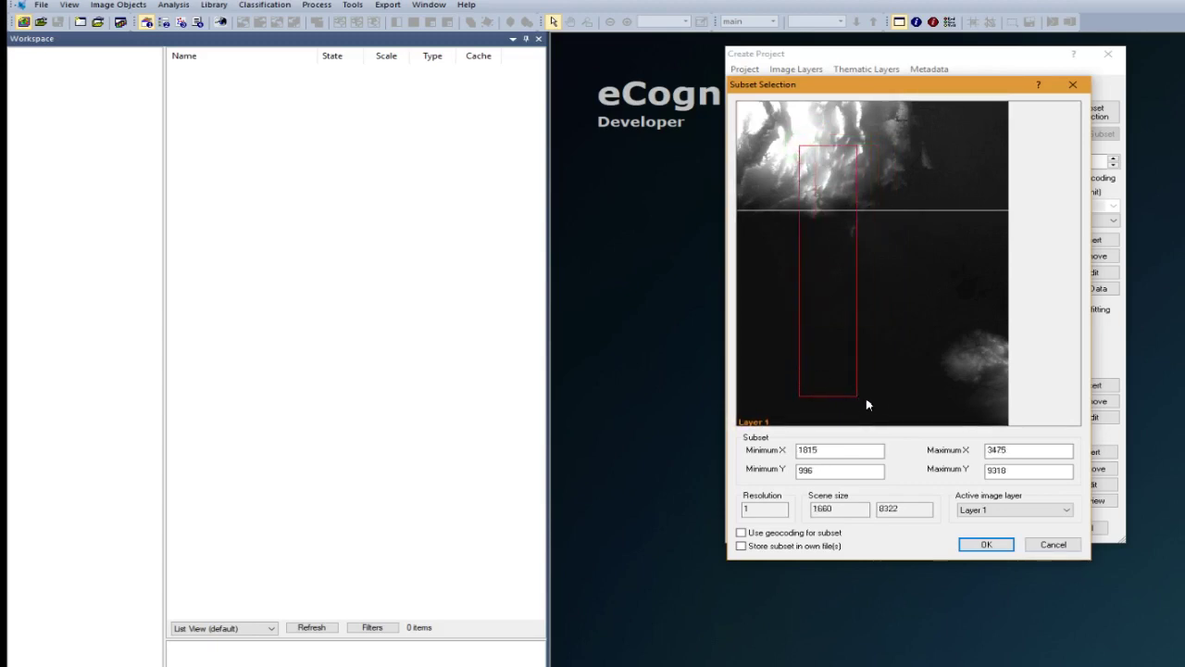
pyautogui.click(986, 544)
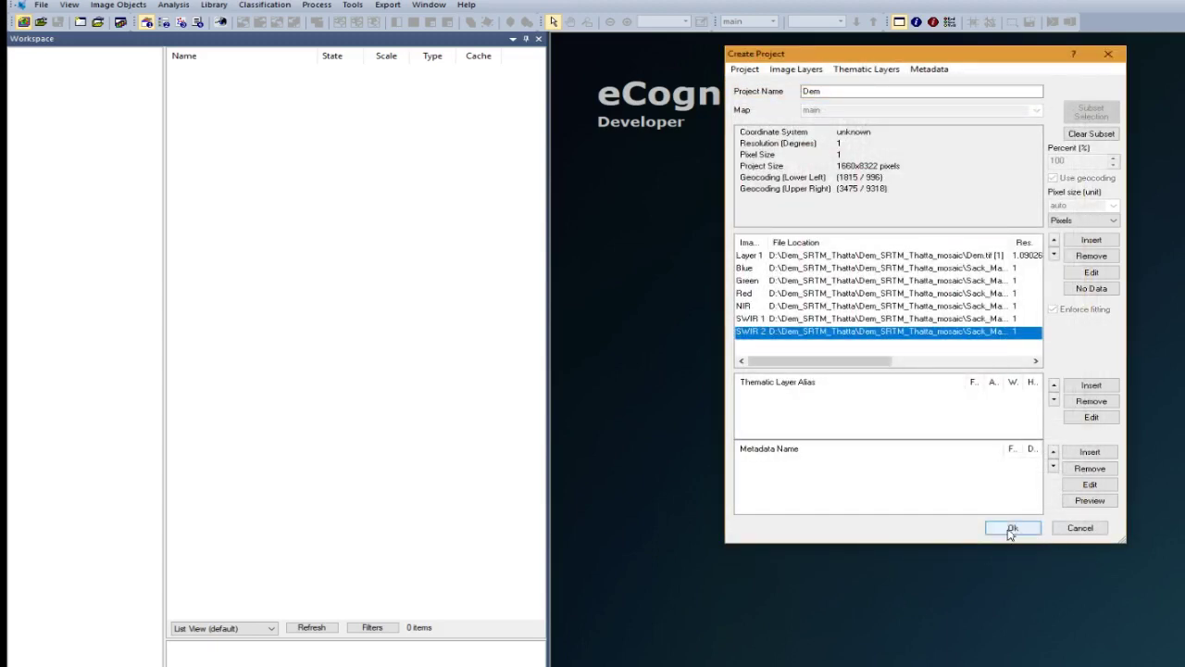
pyautogui.click(1012, 530)
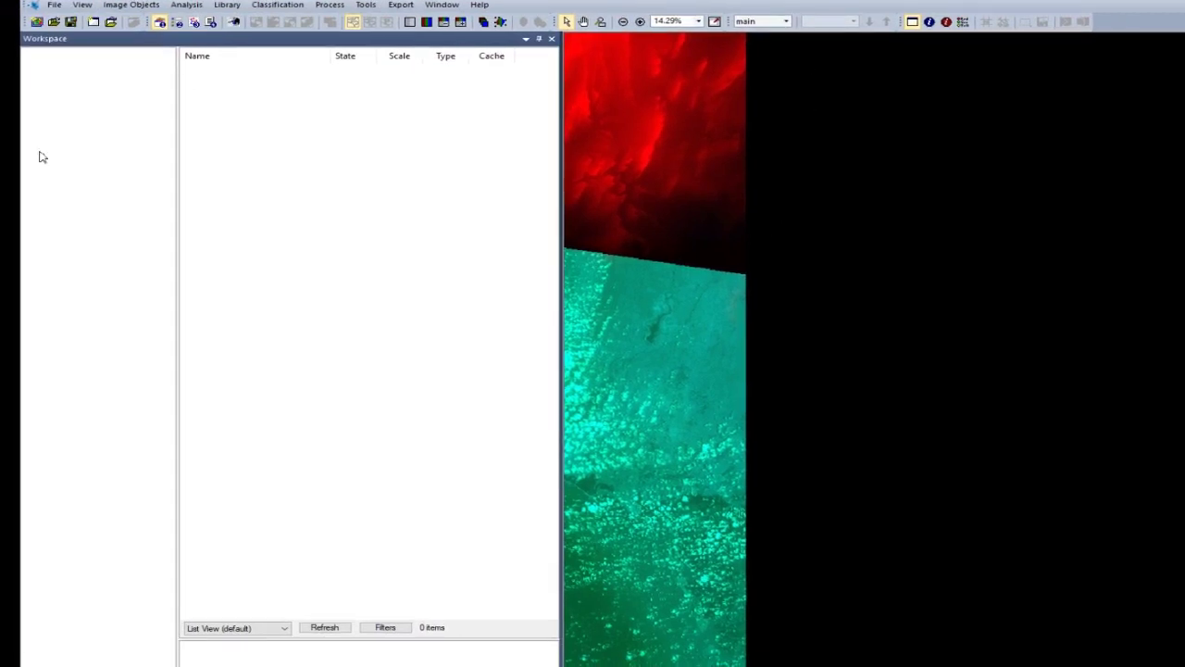
# Show the Process Tree as a tall floating window over the empty area beside the image, and narrow the Workspace pane
pyautogui.click(331, 7)
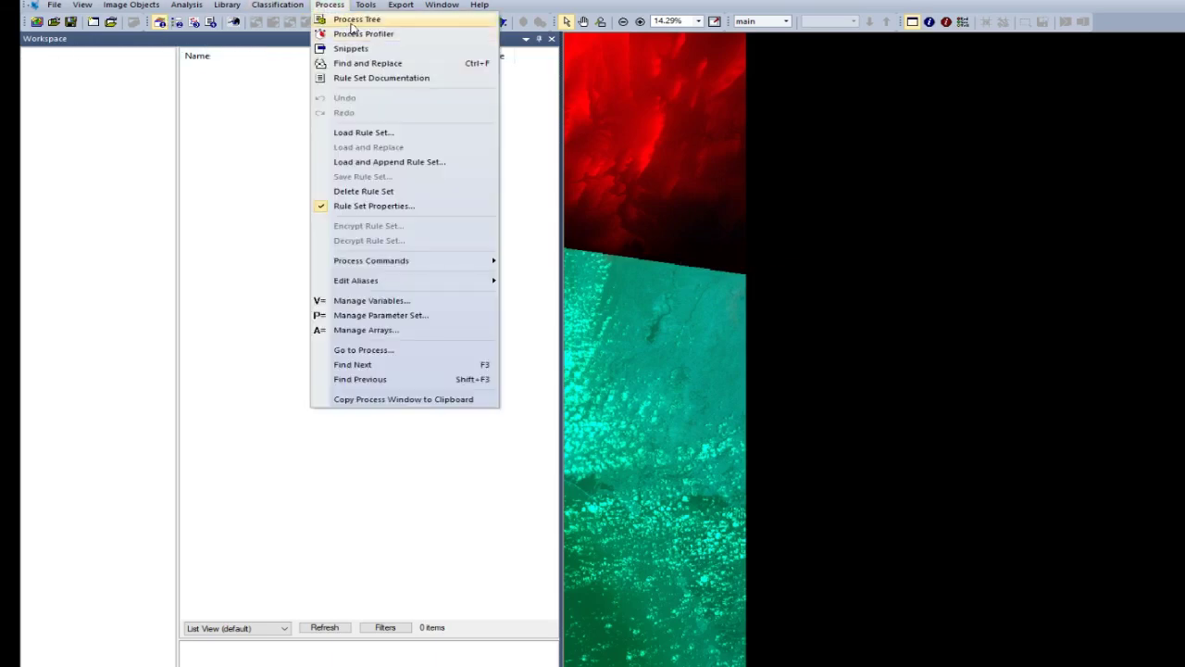
pyautogui.click(354, 21)
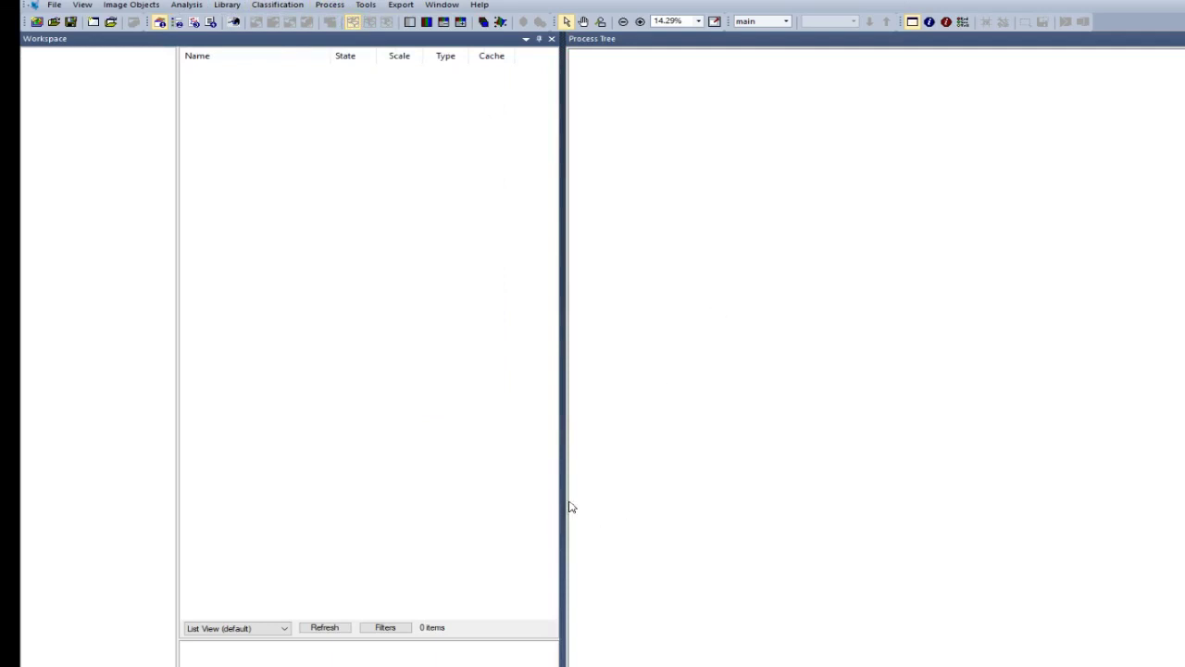
pyautogui.moveTo(569, 506)
pyautogui.mouseDown()
pyautogui.moveTo(563, 497)
pyautogui.moveTo(584, 500)
pyautogui.mouseUp()
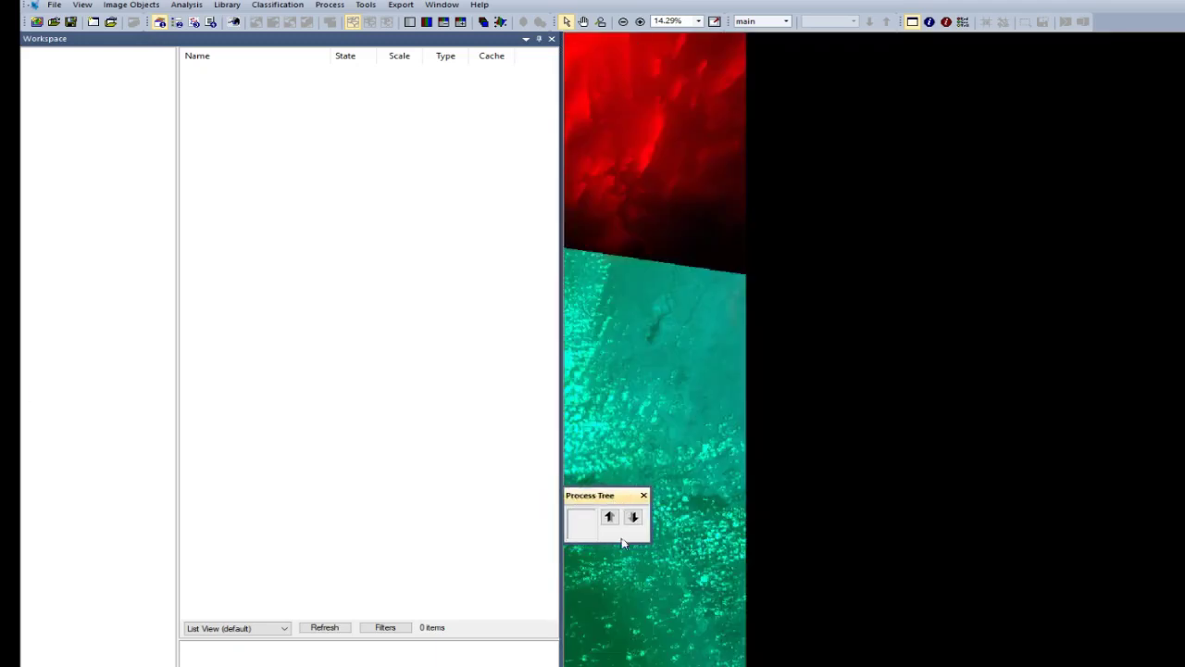
pyautogui.moveTo(651, 544); pyautogui.dragTo(763, 665)
pyautogui.moveTo(685, 500); pyautogui.dragTo(1076, 56)
pyautogui.moveTo(1032, 231); pyautogui.dragTo(1046, 654)
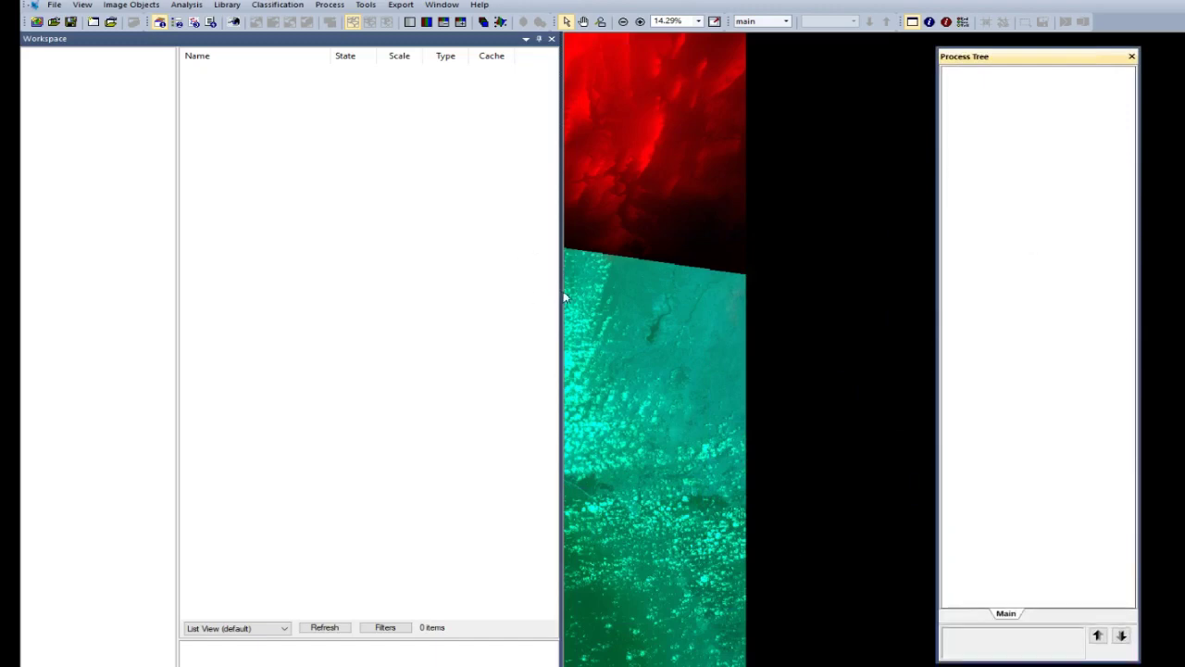
pyautogui.moveTo(563, 290); pyautogui.dragTo(342, 283)
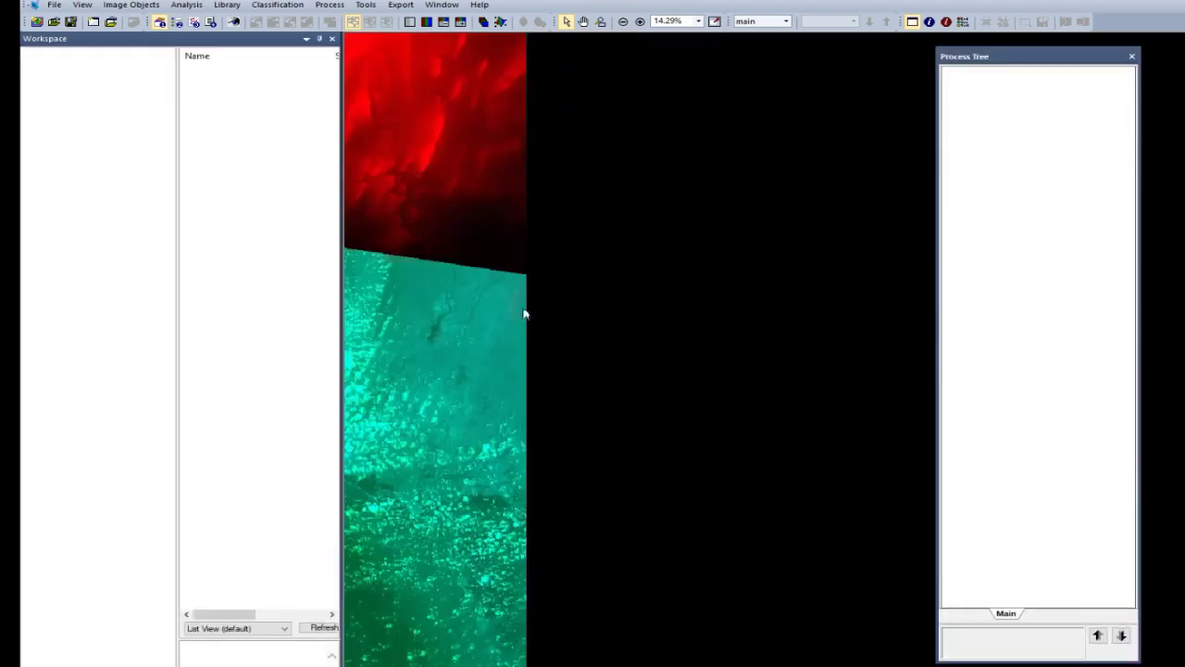
# Append a new process to the empty Process Tree and name it Segmentation
pyautogui.rightClick(1009, 107)
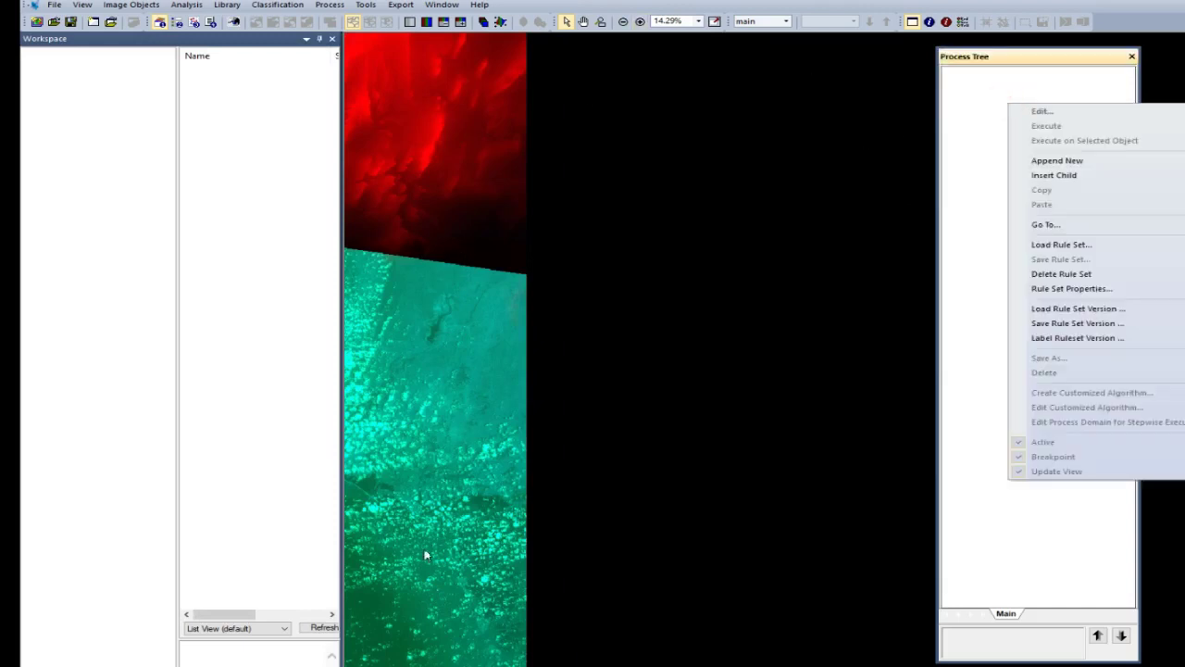
pyautogui.click(530, 542)
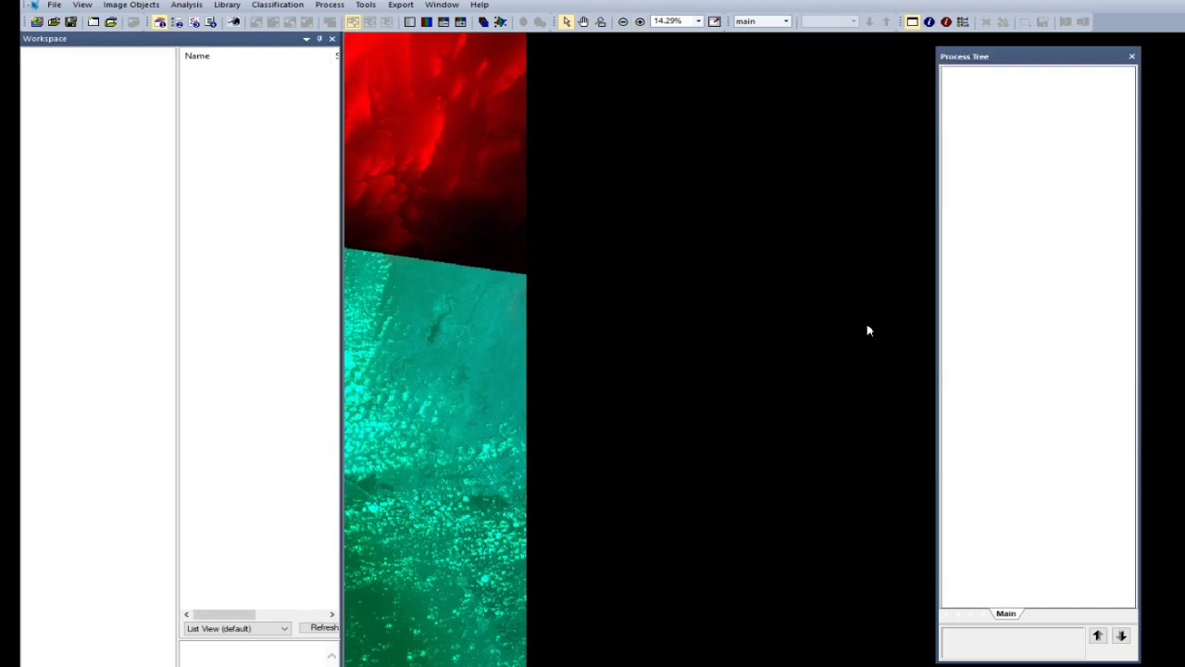
pyautogui.click(982, 176)
pyautogui.rightClick(981, 176)
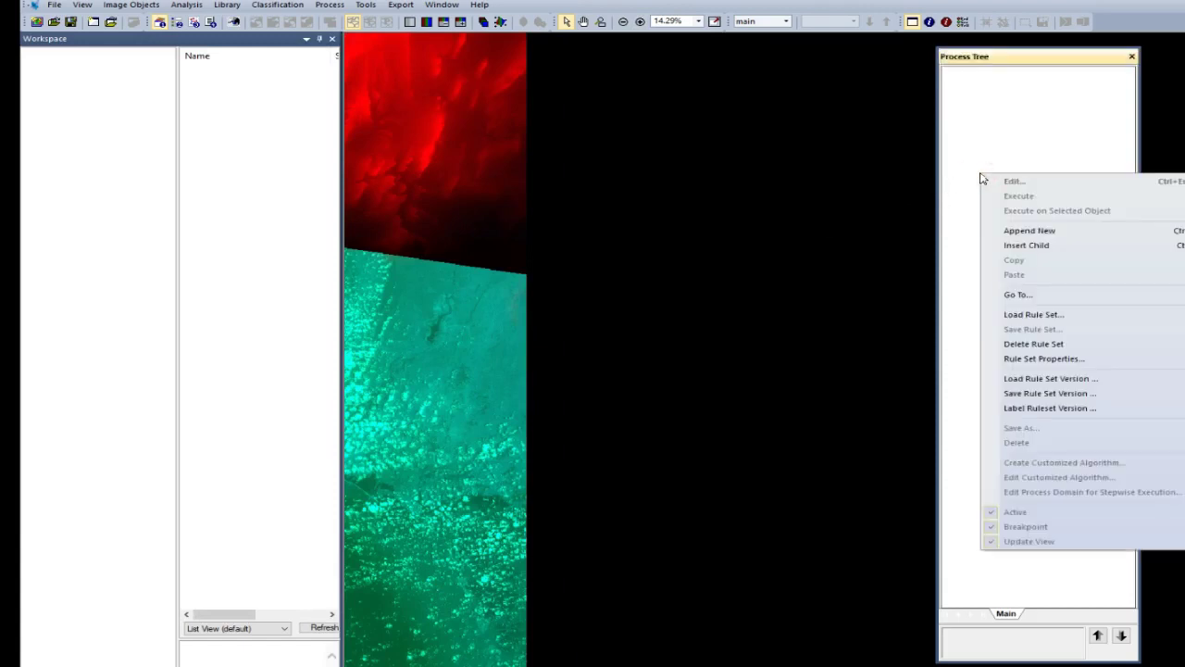
pyautogui.click(1012, 233)
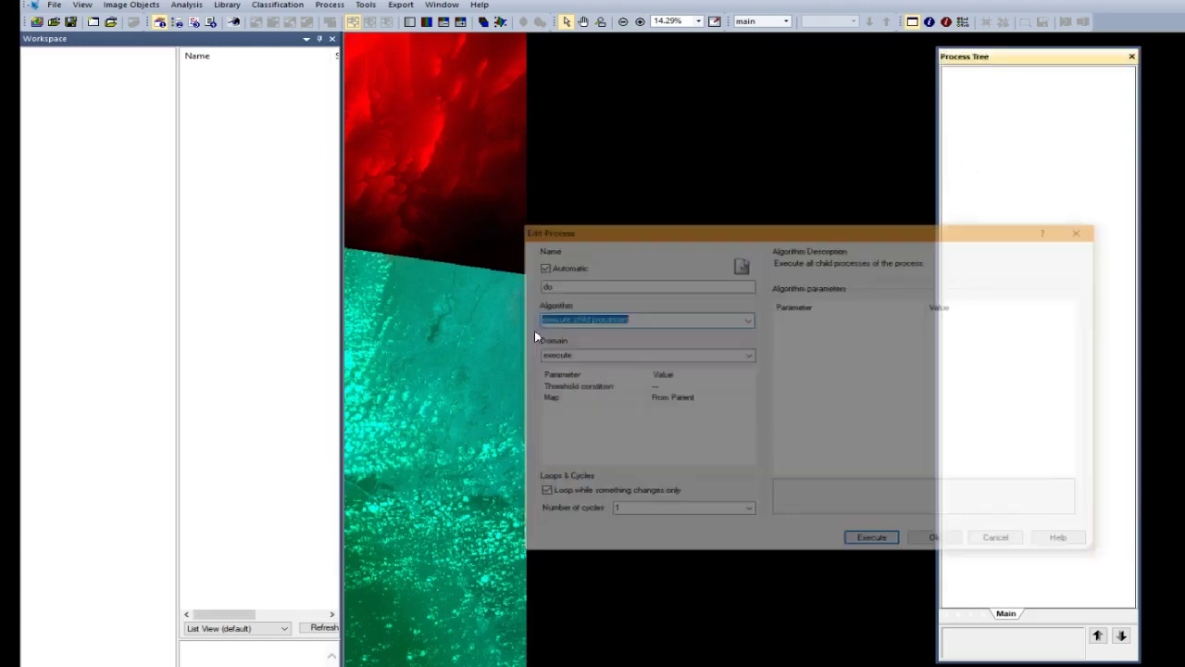
pyautogui.moveTo(892, 230); pyautogui.dragTo(745, 143)
pyautogui.click(437, 189)
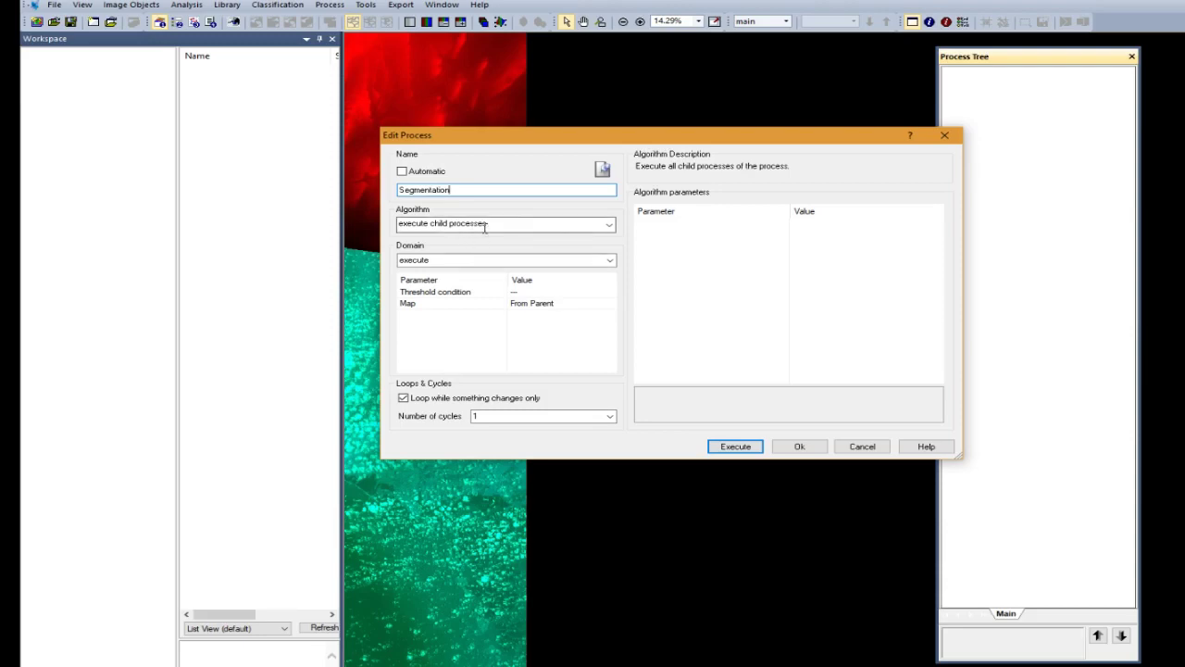
# Choose multiresolution segmentation as the process algorithm and set its scale parameter to 70
pyautogui.click(611, 228)
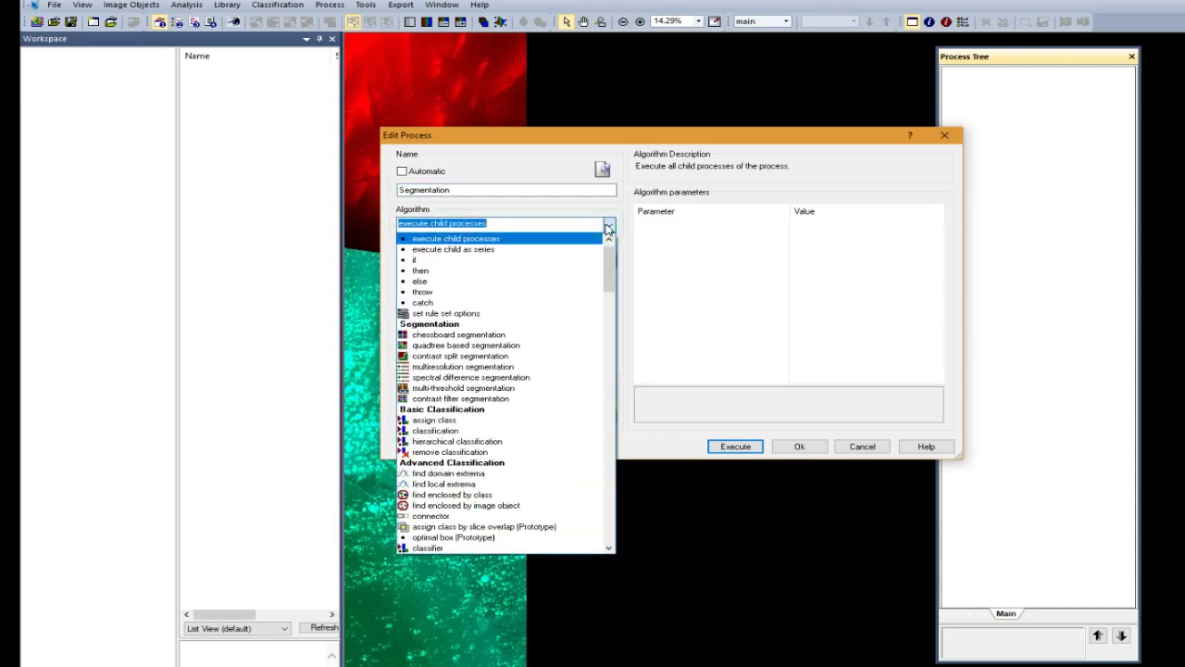
pyautogui.click(480, 367)
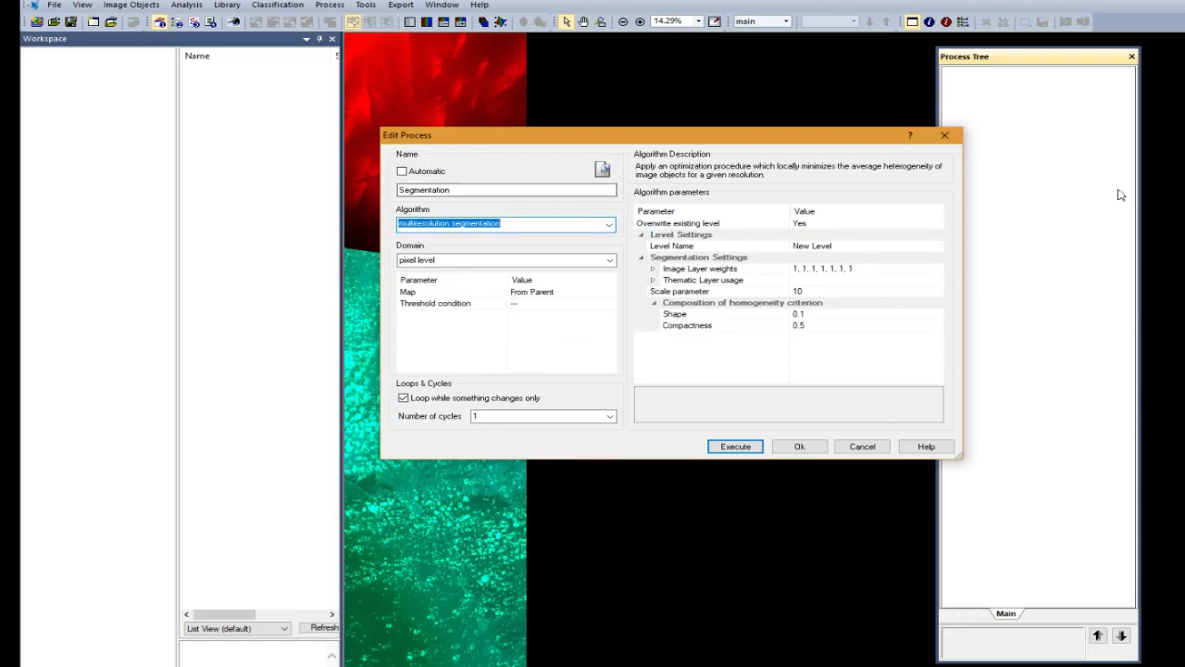
pyautogui.click(814, 290)
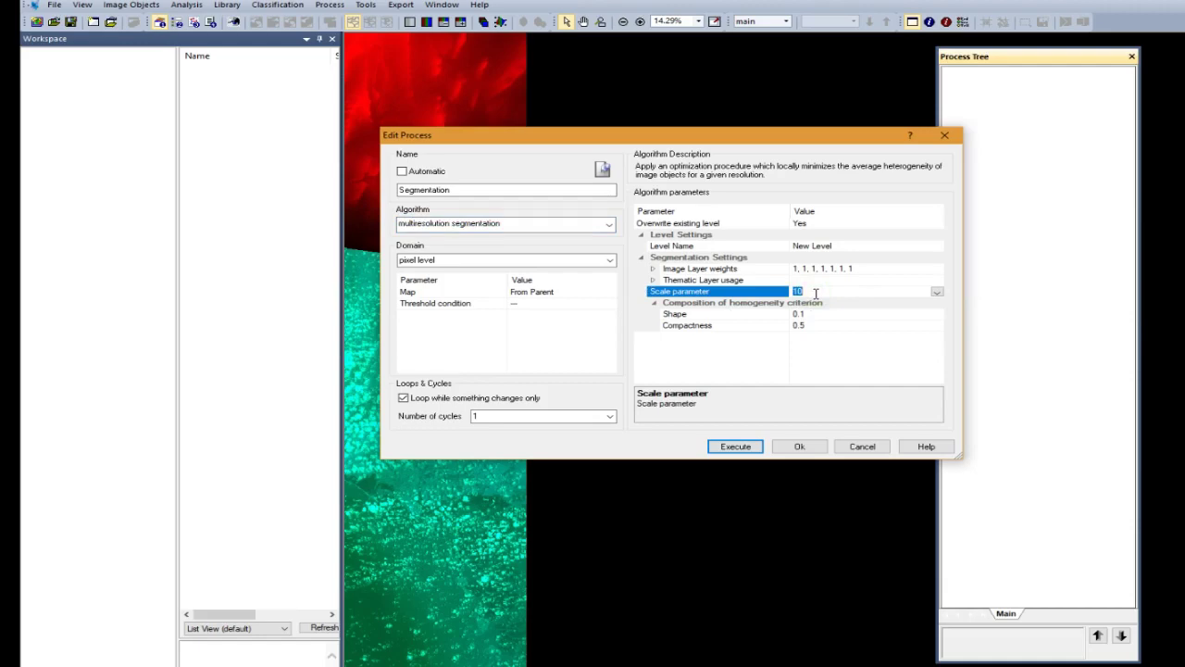
pyautogui.press('BackSpace')
pyautogui.write('700')
pyautogui.press('BackSpace')
# Set the compactness of the segmentation's homogeneity criterion to 0.9
pyautogui.click(812, 323)
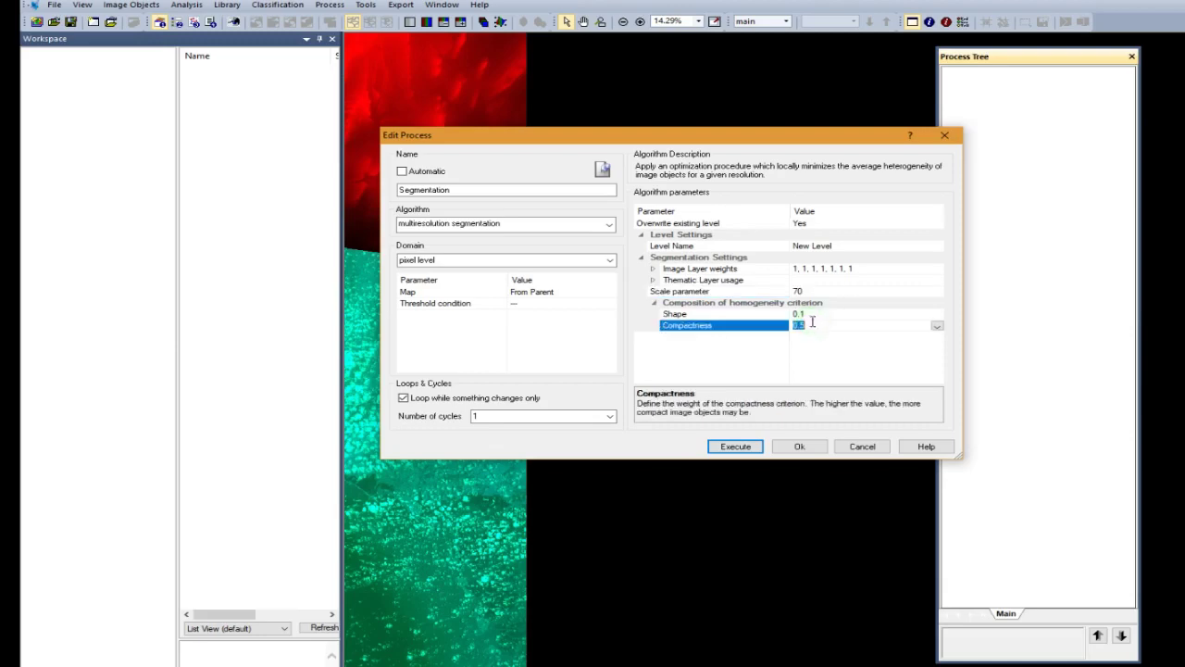
pyautogui.press('BackSpace')
pyautogui.write('0')
pyautogui.write('.5')
pyautogui.press('Tab')
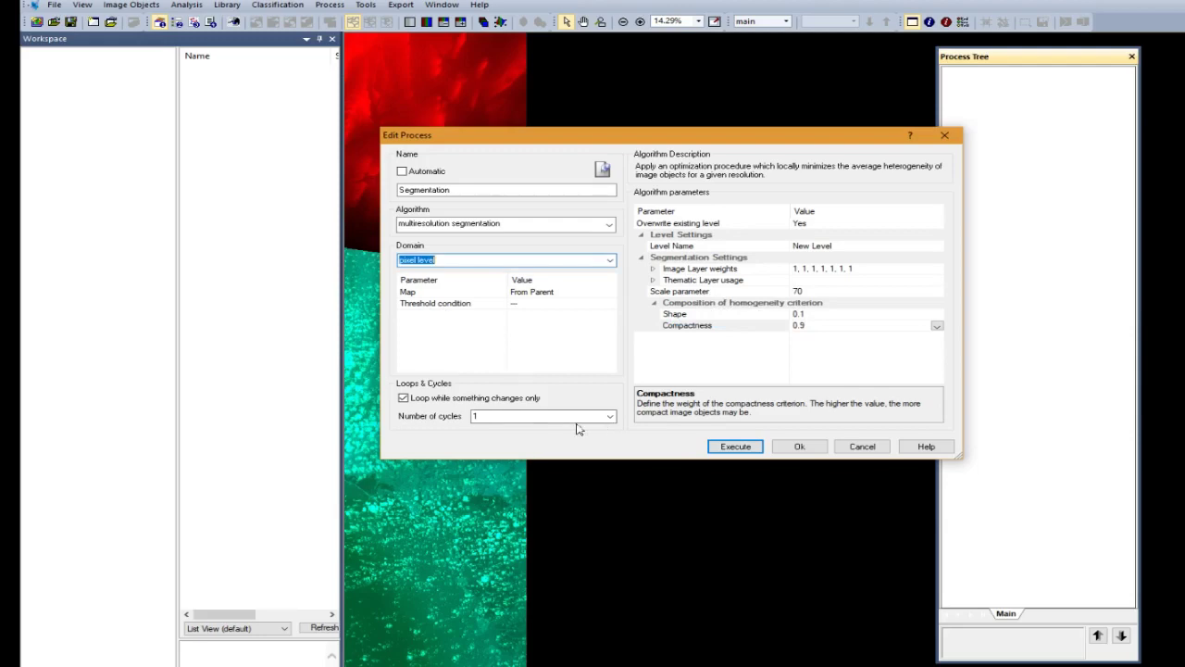
# Set the number of cycles for the Segmentation process to 6
pyautogui.click(610, 416)
pyautogui.click(610, 416)
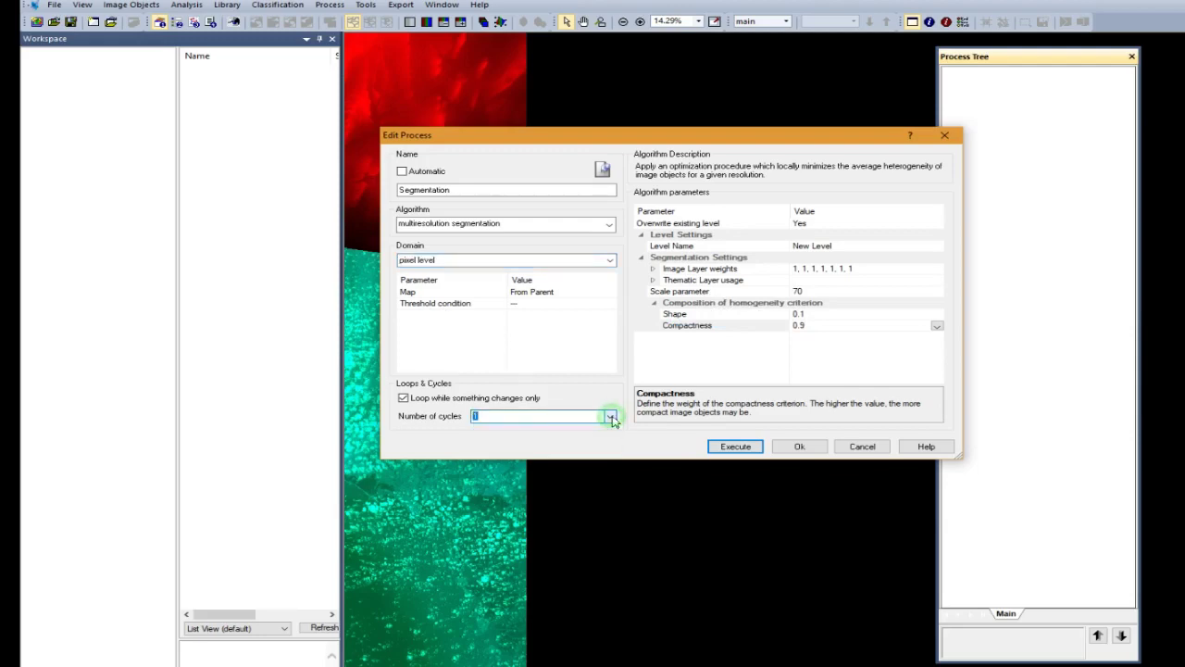
pyautogui.press('BackSpace')
pyautogui.write('6')
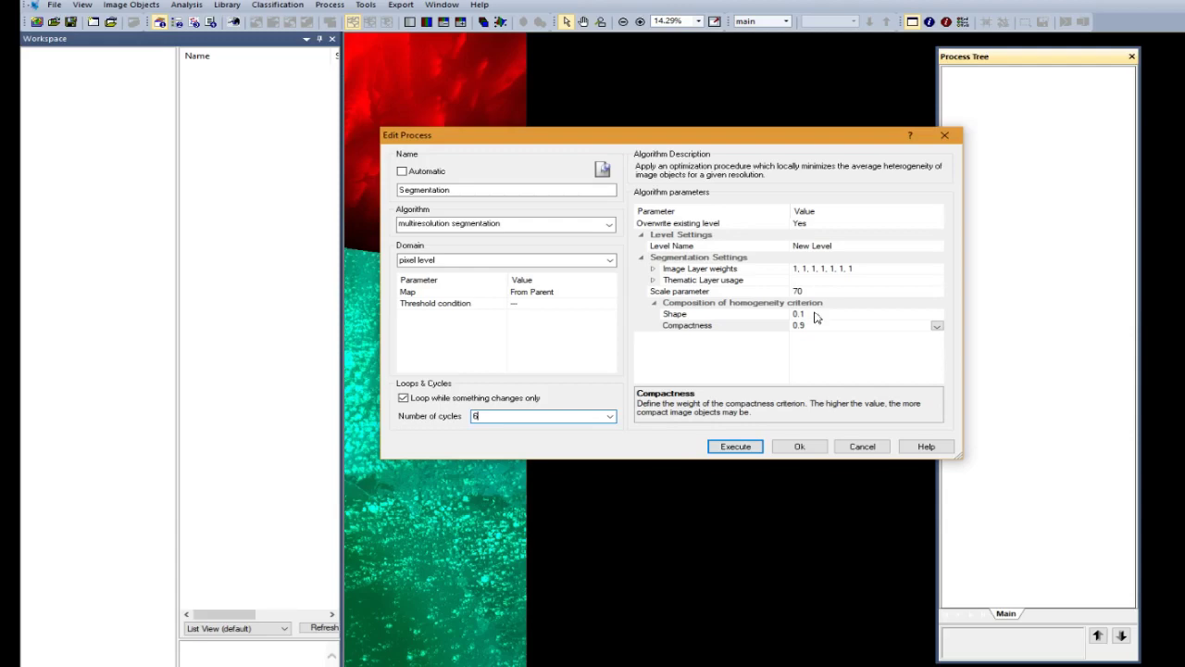
# Execute the Segmentation process with its custom name, accepting that automatic naming is disabled
pyautogui.click(815, 313)
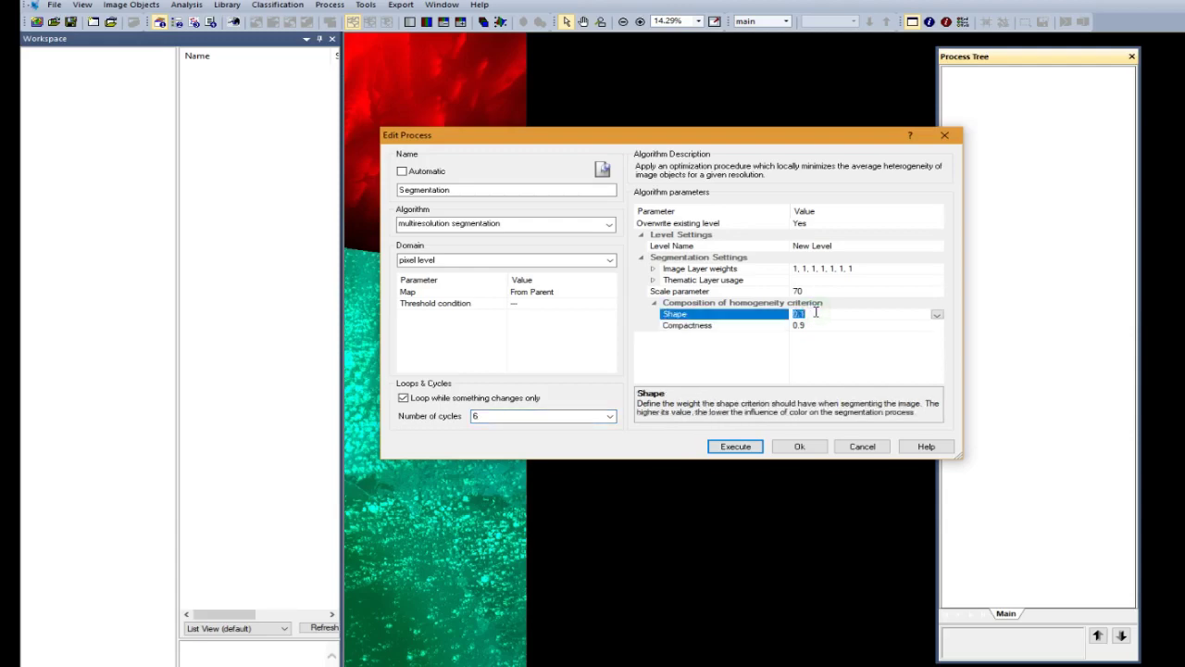
pyautogui.click(739, 447)
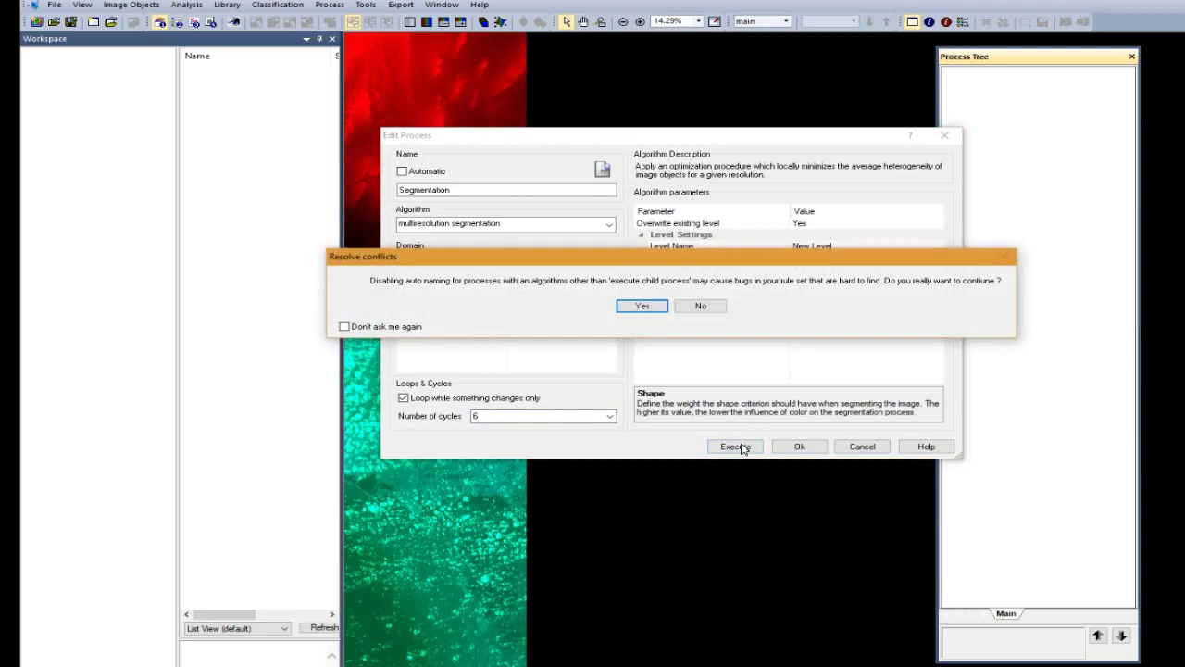
pyautogui.click(649, 308)
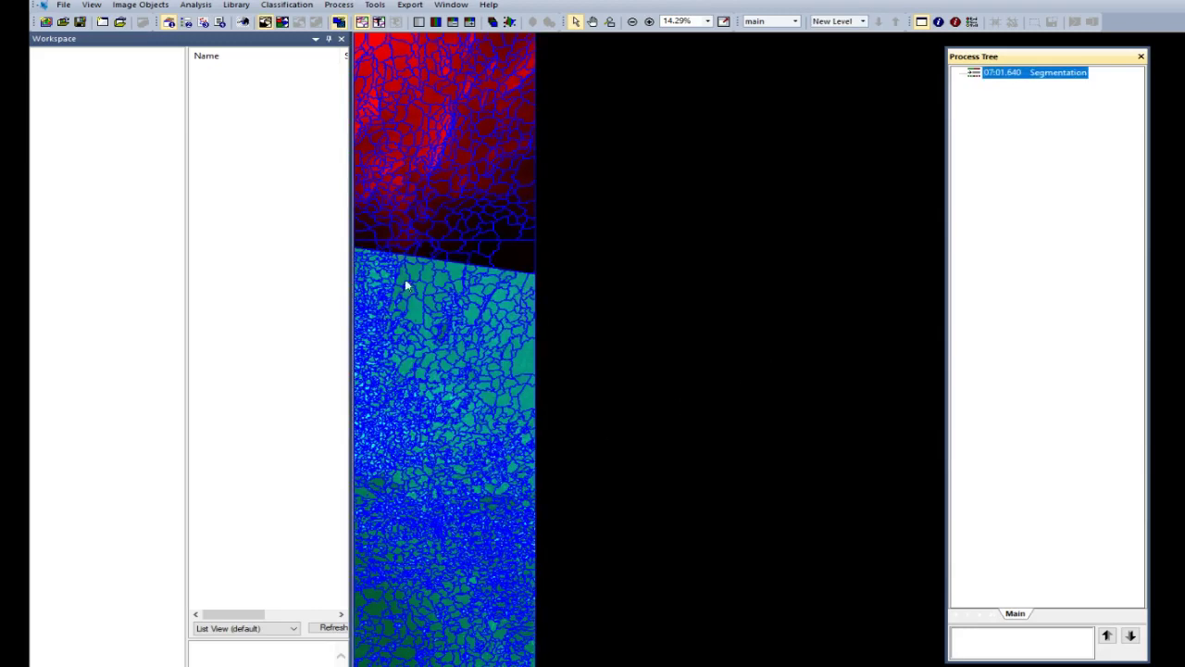
# Reopen the Segmentation process for editing and set both its shape and compactness to 0.4
pyautogui.moveTo(460, 426)
pyautogui.moveTo(472, 295)
pyautogui.press('Return')
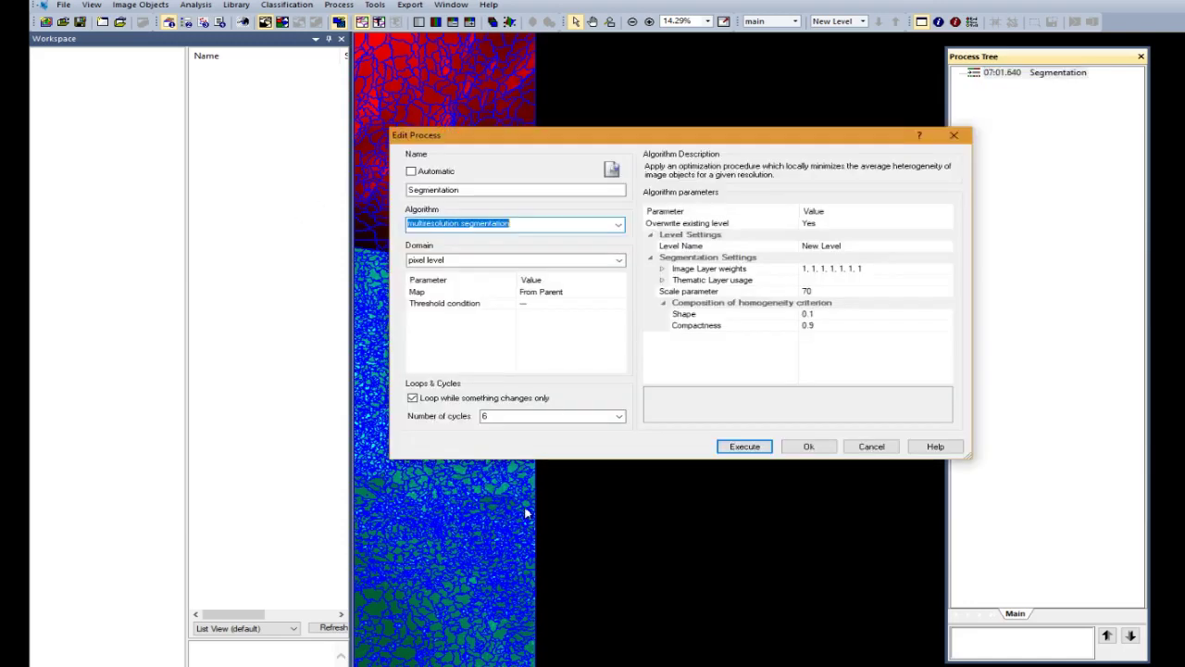
pyautogui.click(817, 315)
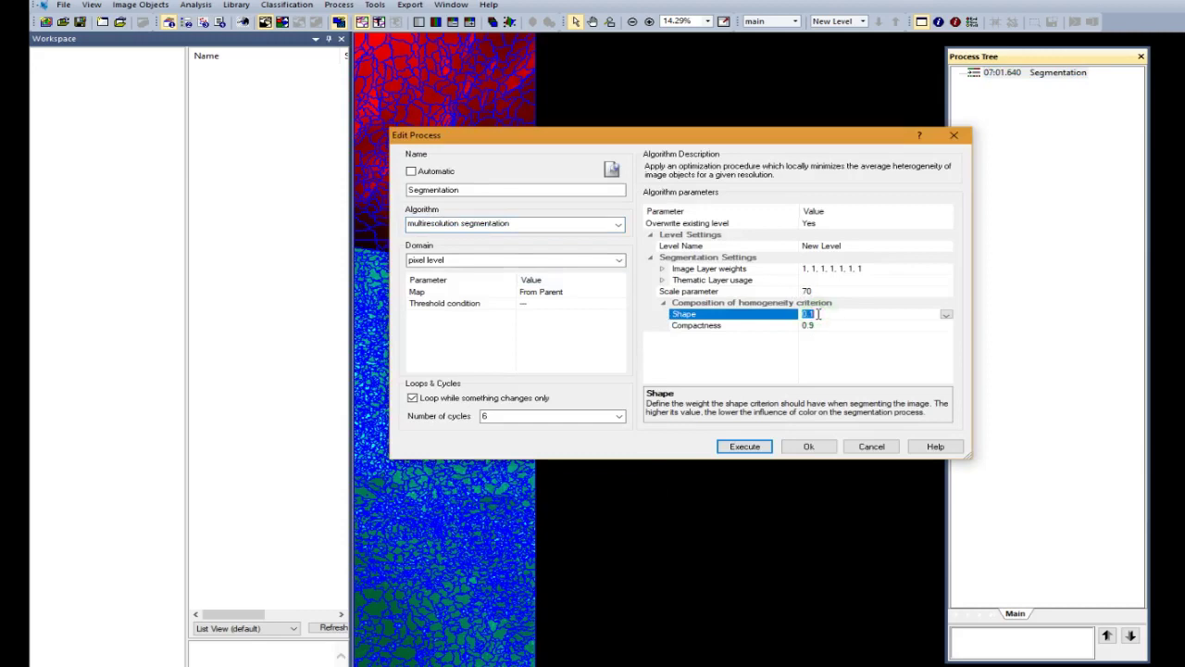
pyautogui.press('BackSpace')
pyautogui.write('0')
pyautogui.write('.')
pyautogui.write('.4')
pyautogui.click(825, 325)
pyautogui.press('BackSpace')
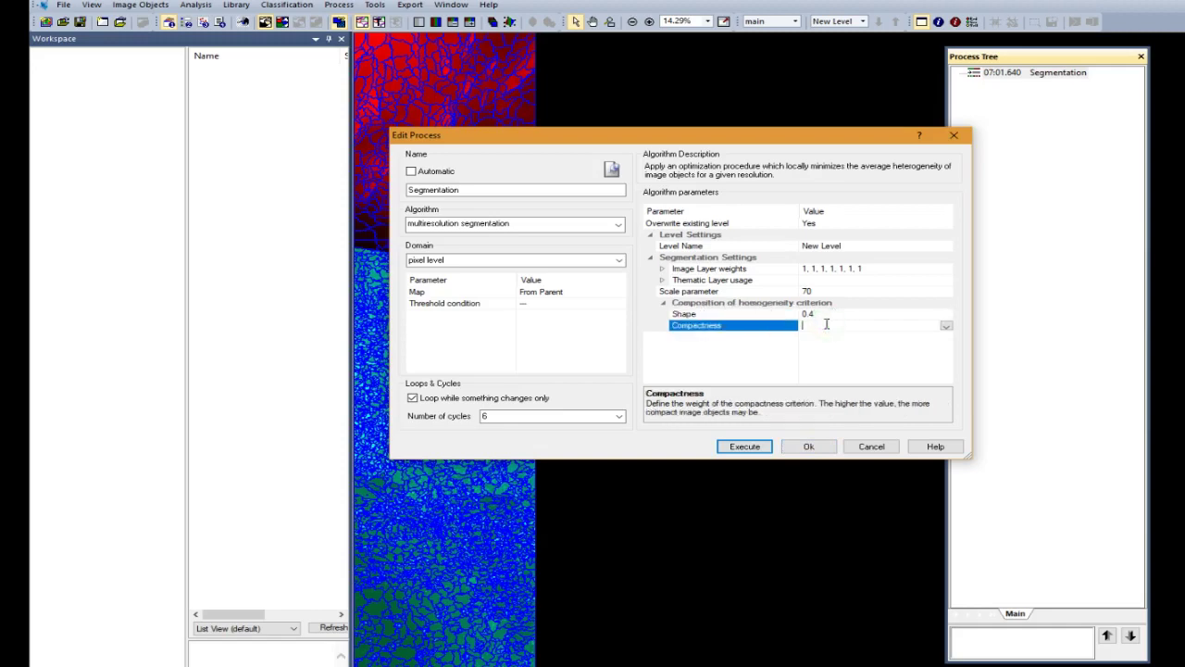
pyautogui.write('0.4')
# Set the number of cycles to 5 and execute the Segmentation process again, keeping its custom name
pyautogui.click(583, 417)
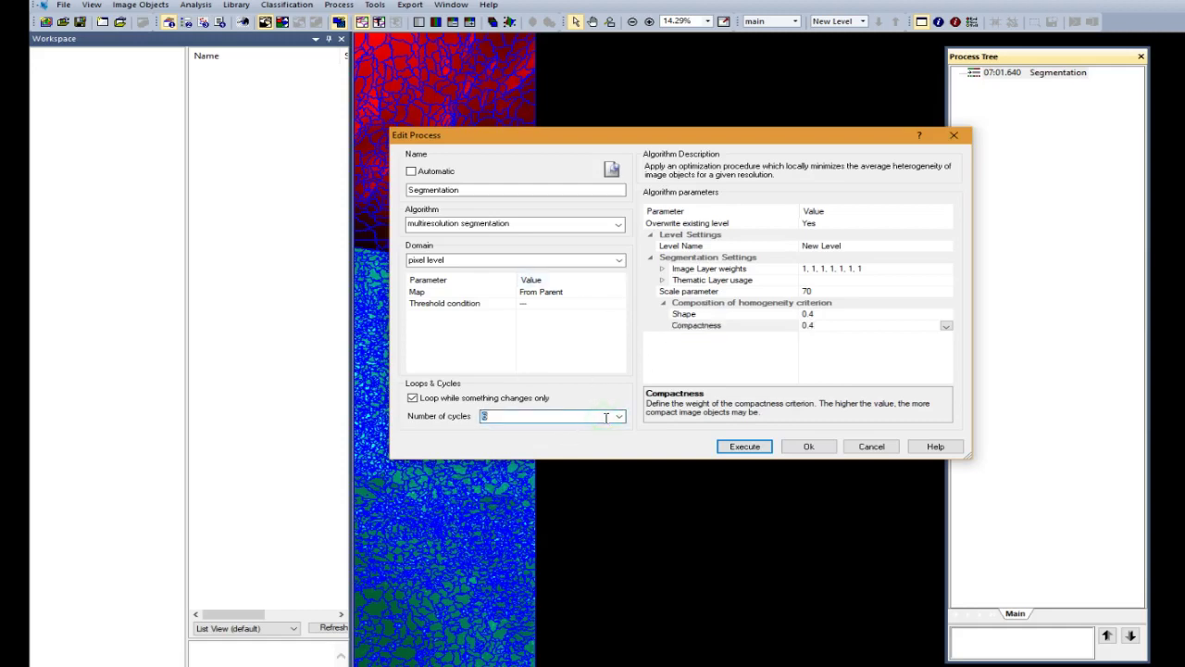
pyautogui.press('BackSpace')
pyautogui.write('5')
pyautogui.click(752, 448)
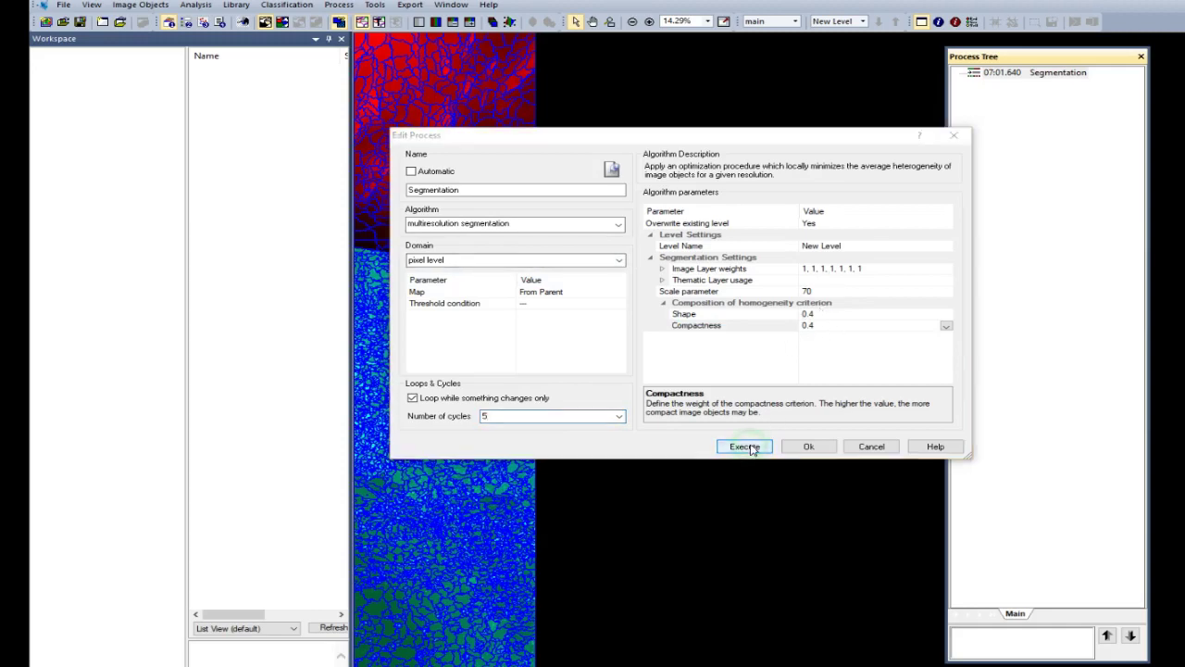
pyautogui.click(662, 305)
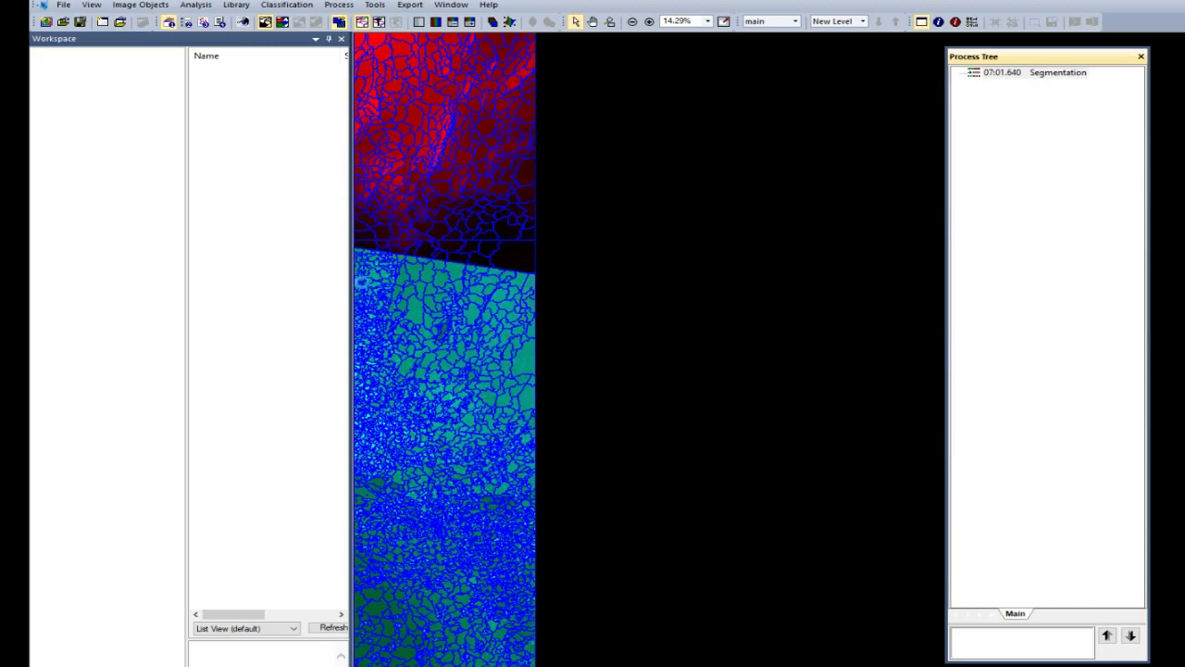
pyautogui.press('F5')
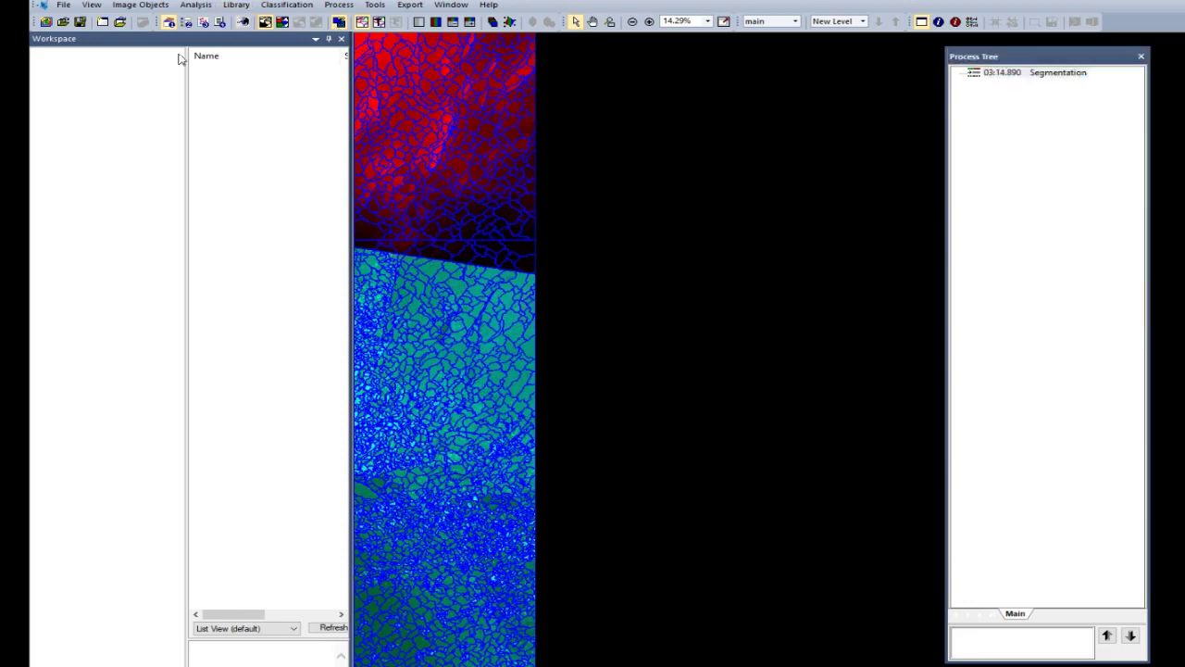
# Show the Feature View, dock the Process Tree beside it and narrow the docked Process Tree to uncover the segmented image
pyautogui.click(91, 6)
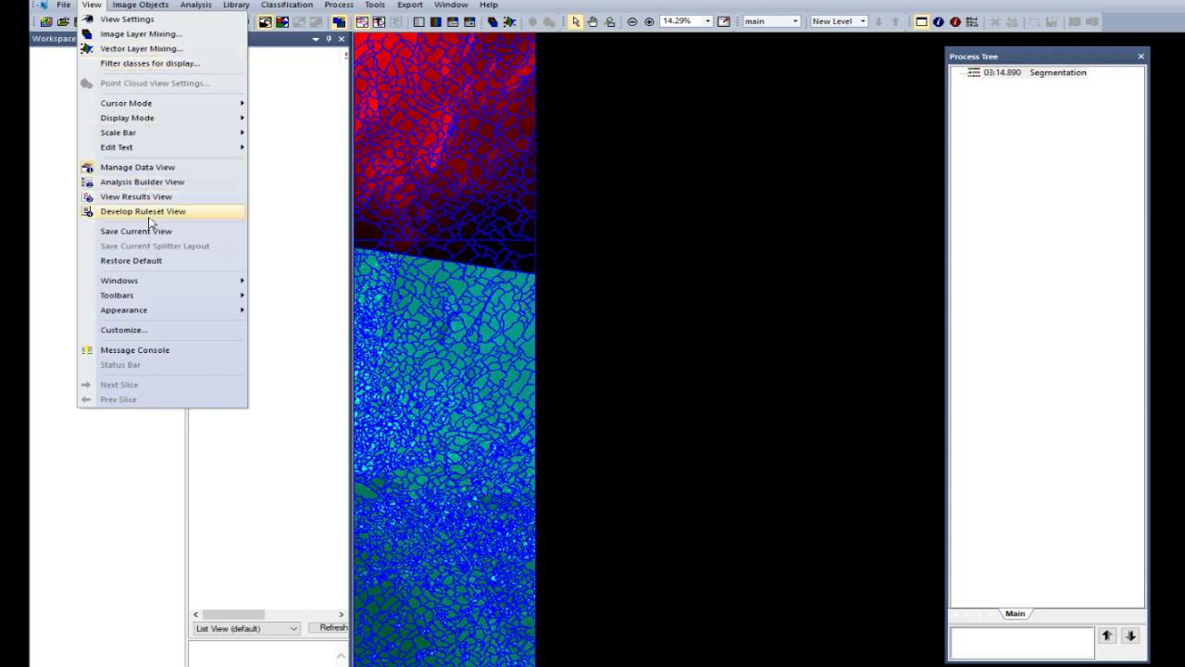
pyautogui.moveTo(139, 280)
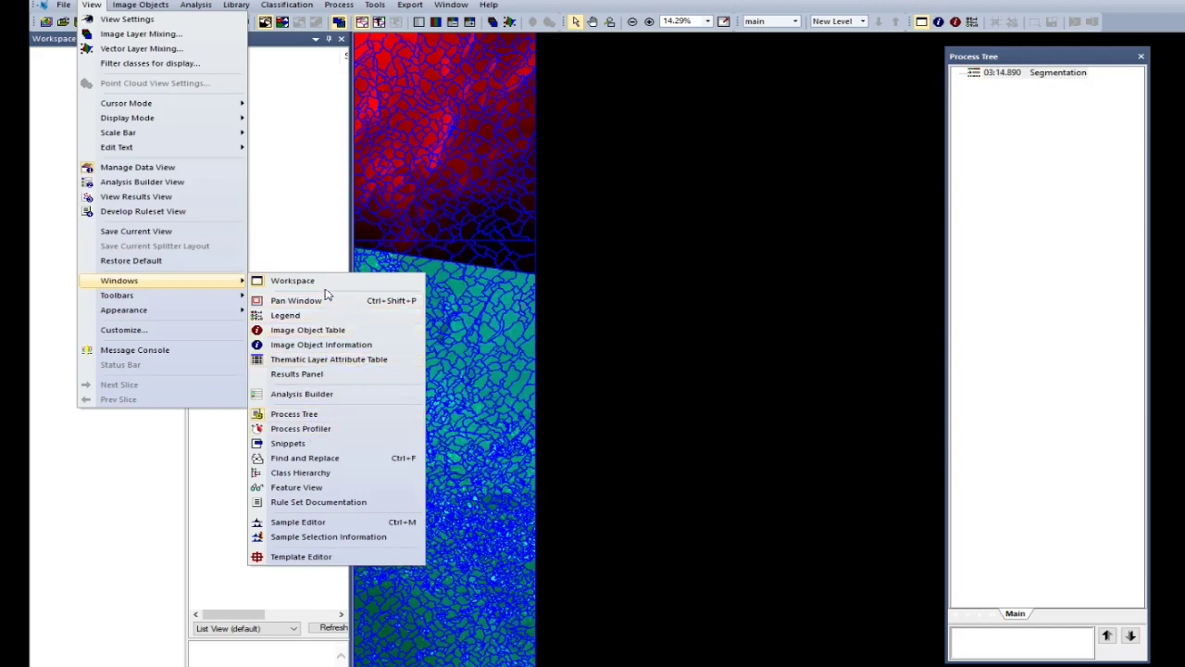
pyautogui.click(302, 491)
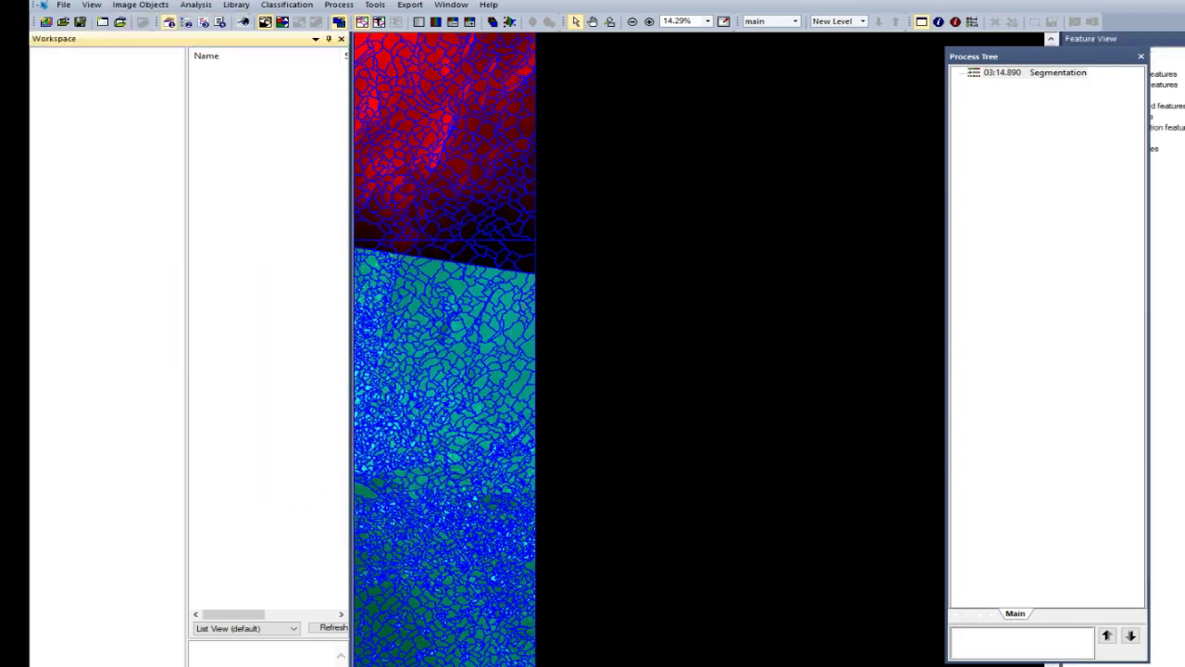
pyautogui.doubleClick(1076, 57)
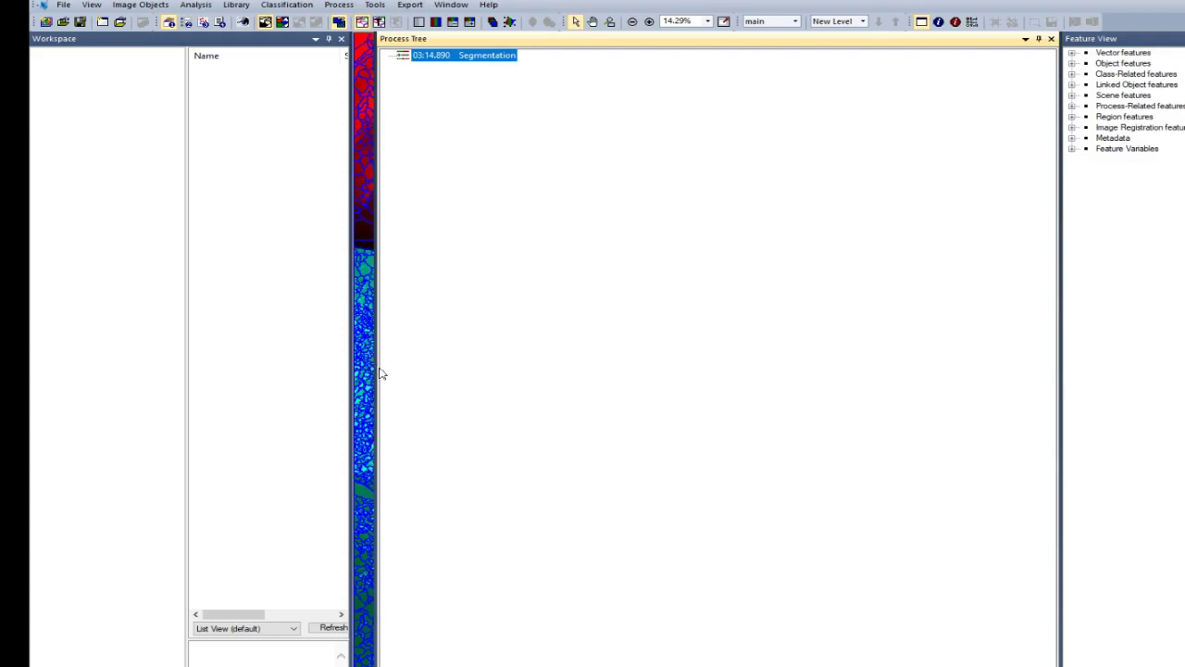
pyautogui.moveTo(377, 369); pyautogui.dragTo(876, 367)
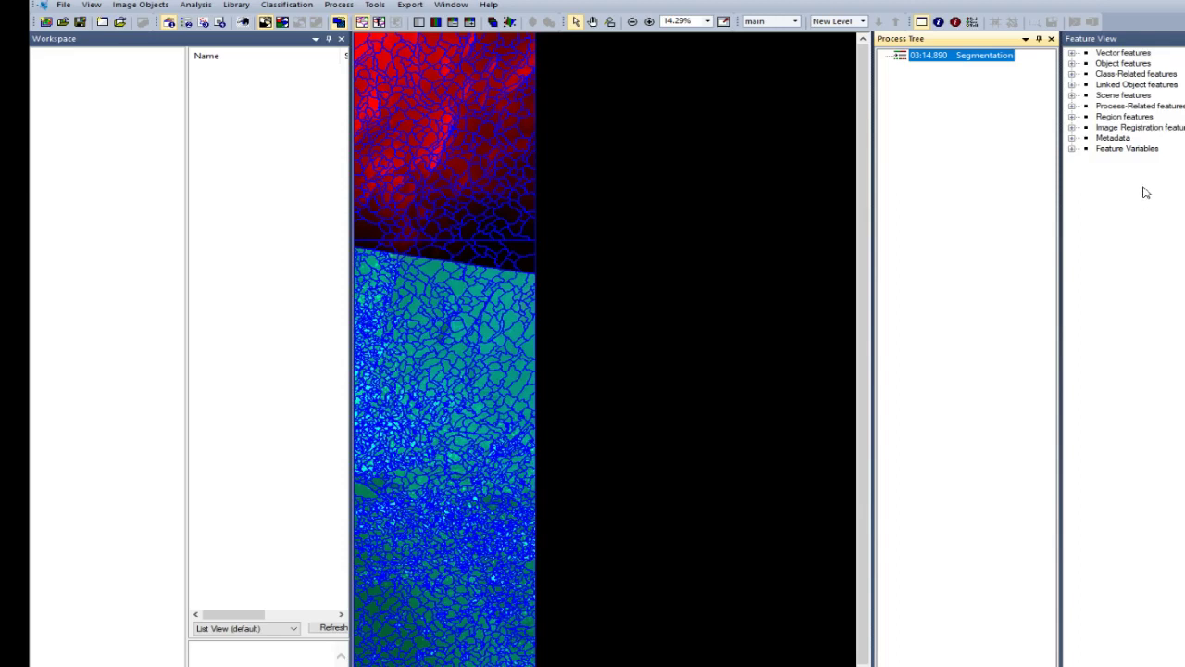
# Inspect the contents of the Vector features group in the Feature View and collapse it again
pyautogui.click(1135, 64)
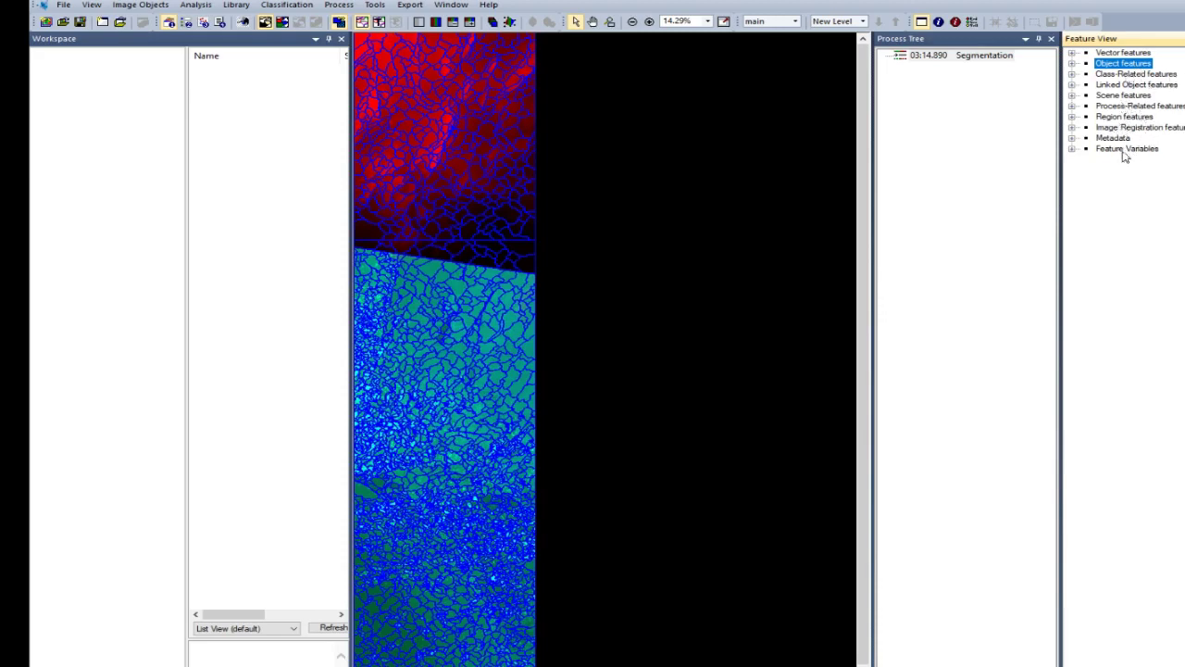
pyautogui.doubleClick(1123, 53)
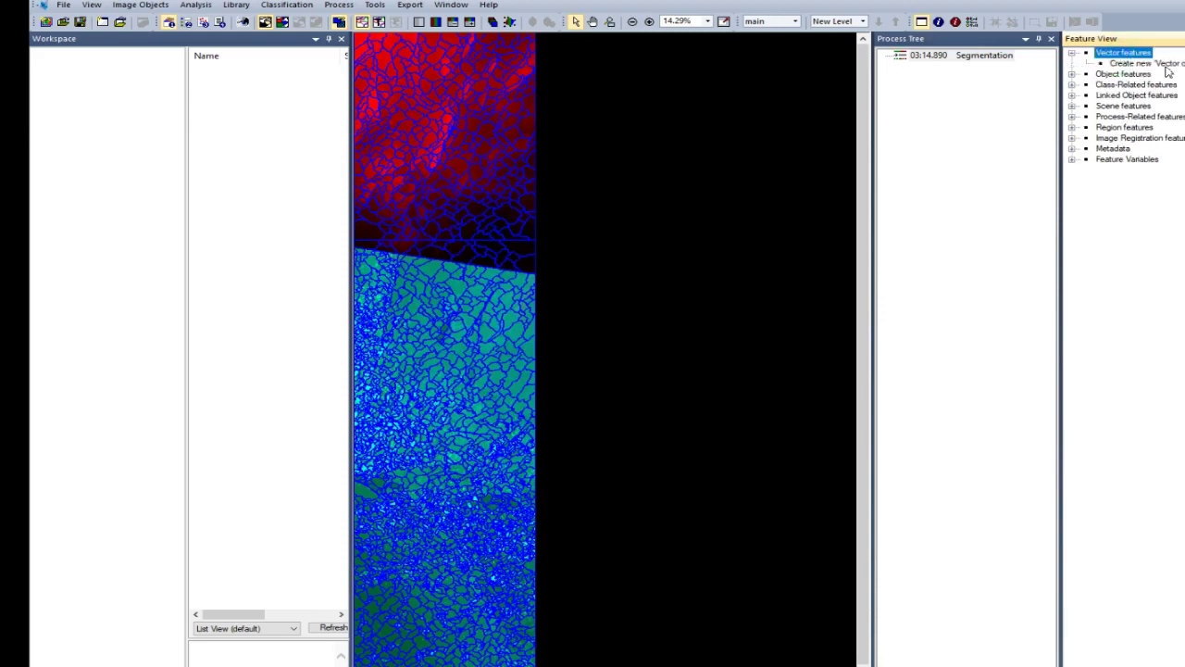
pyautogui.click(1072, 54)
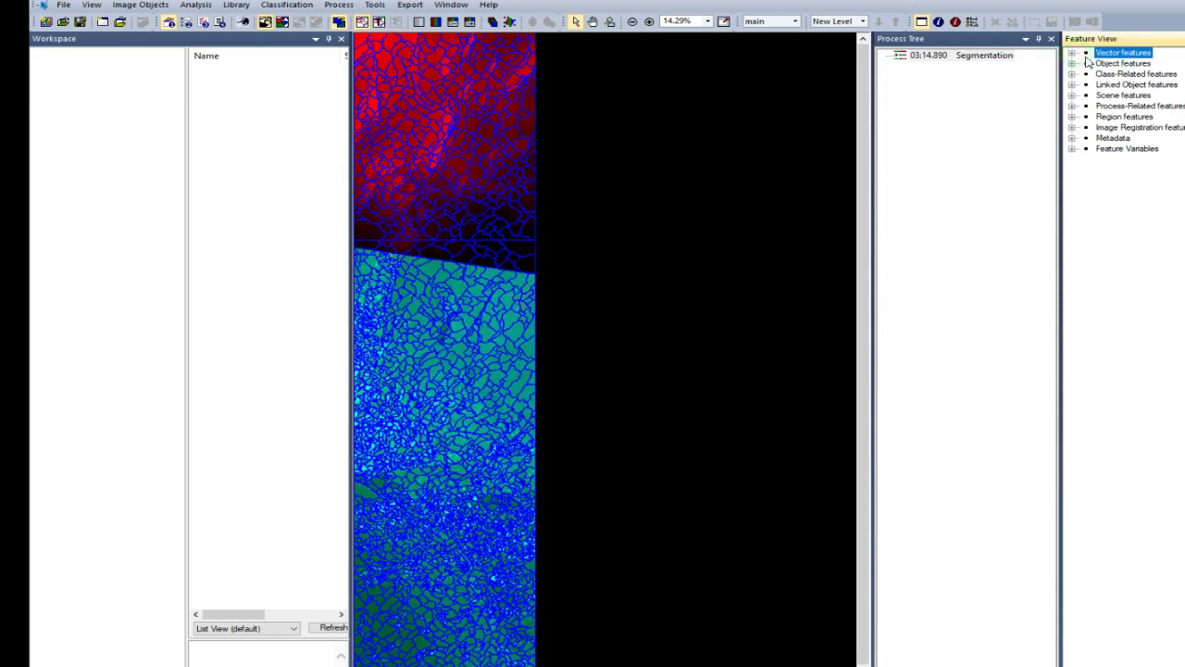